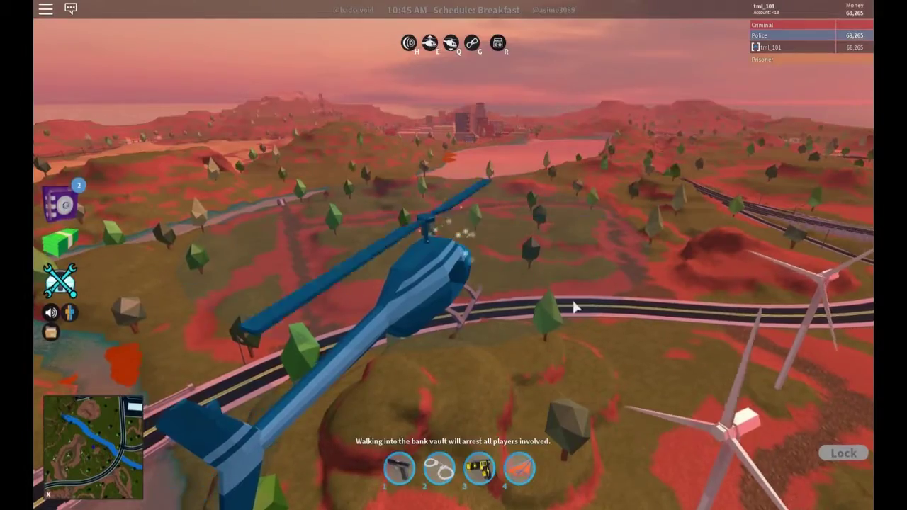
# Jump out of the helicopter and close the parachute to continue the descent by glider.
pyautogui.moveTo(574, 307); pyautogui.dragTo(572, 304, button='right')
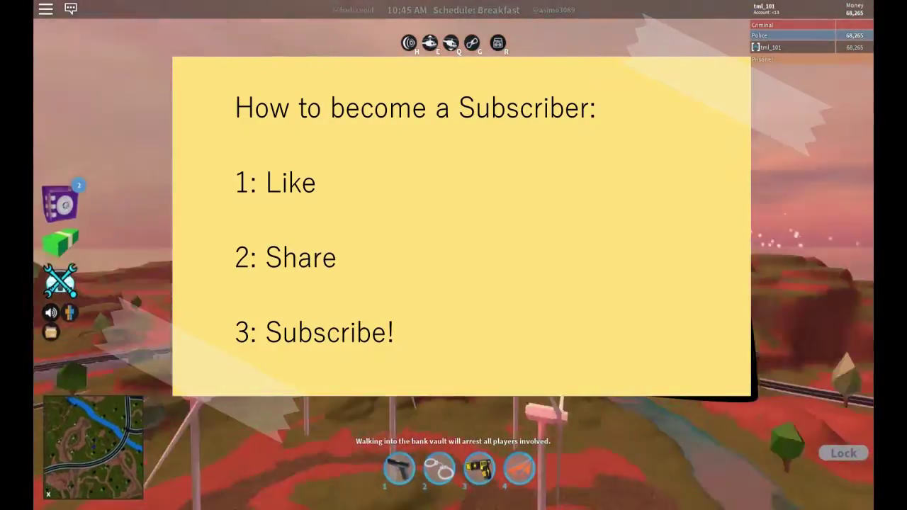
pyautogui.press('space')
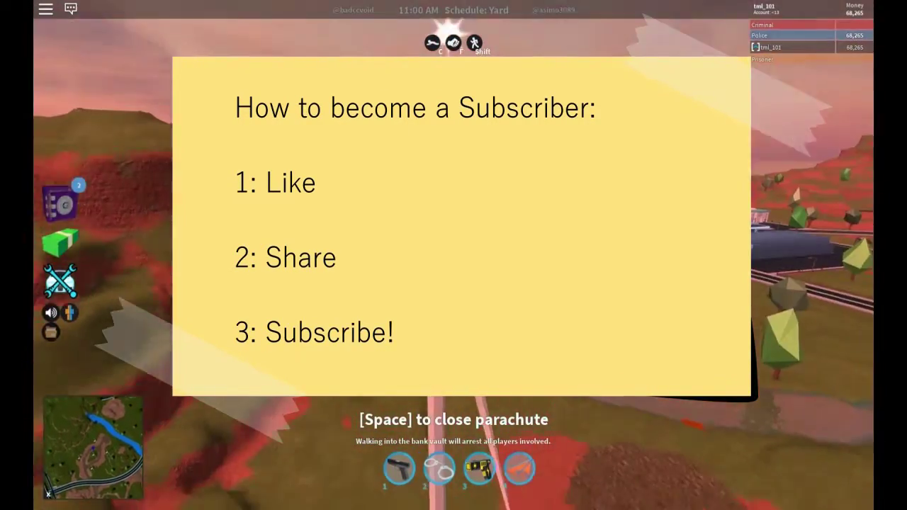
pyautogui.press('space')
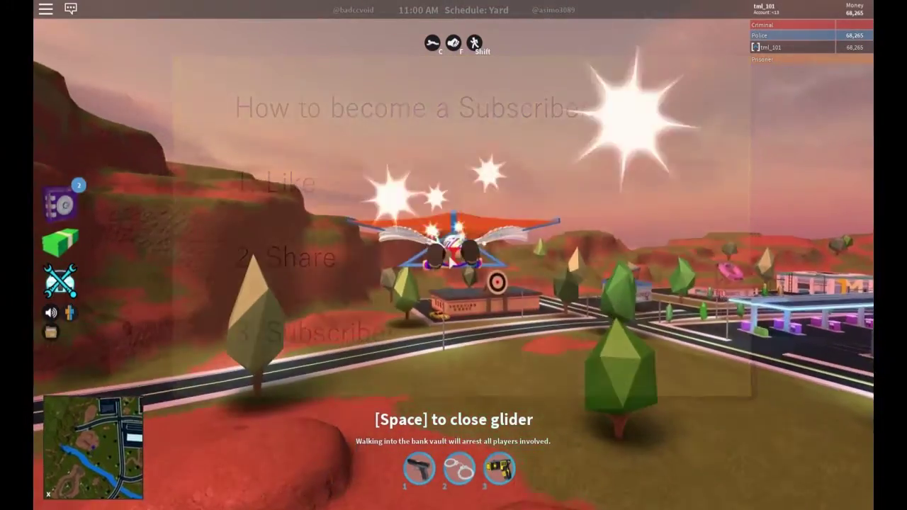
# Steer the glider past the road junction and along the road, turning around toward the wind turbines.
pyautogui.press('d')
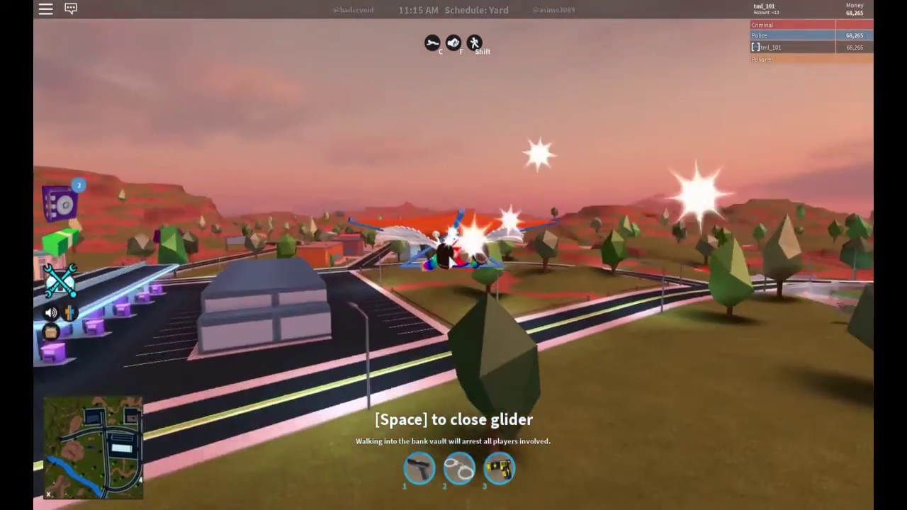
pyautogui.press('s')
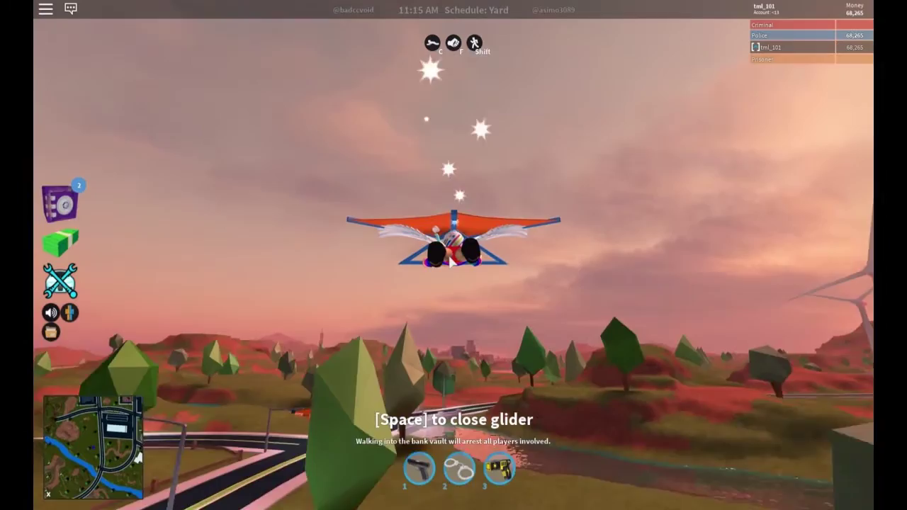
pyautogui.press('w')
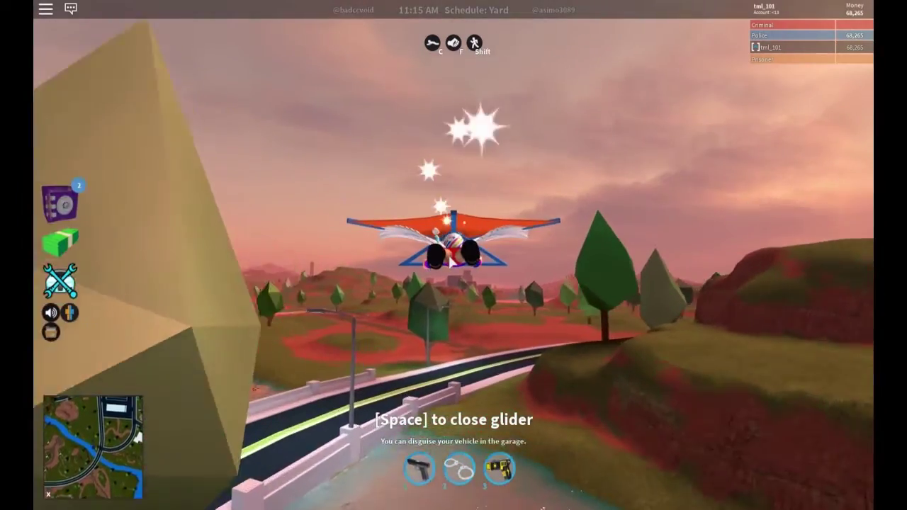
pyautogui.press('d')
pyautogui.press('d')
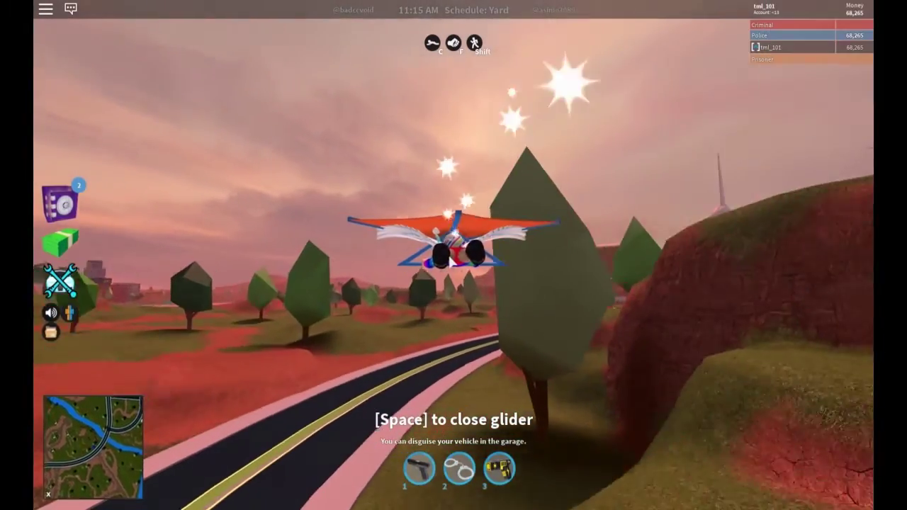
pyautogui.press('d')
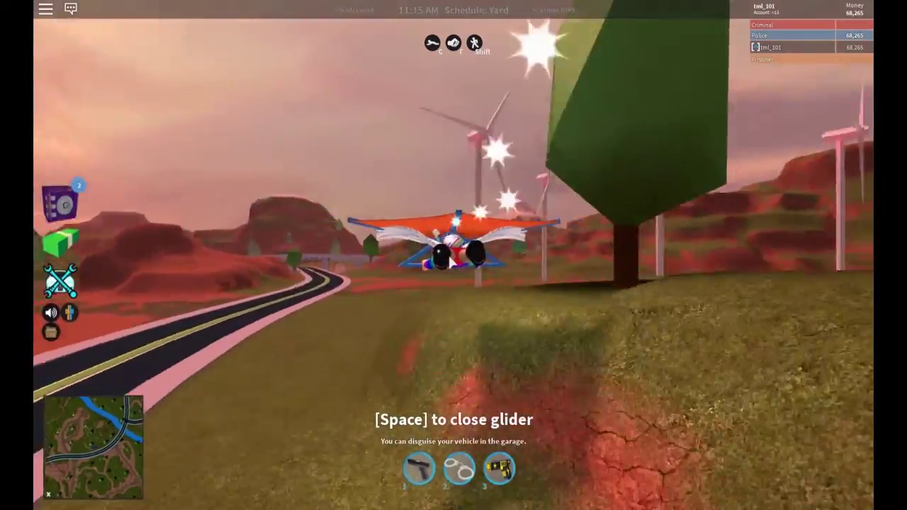
pyautogui.press('d')
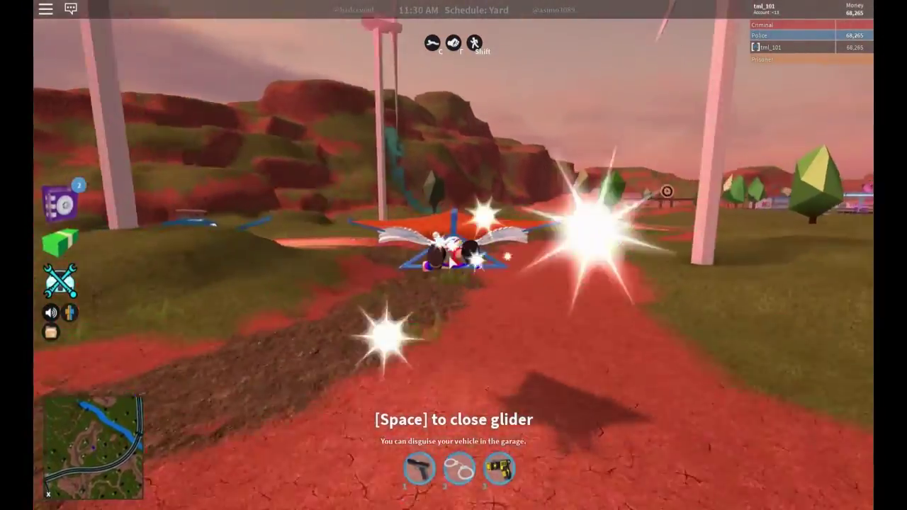
# Glide to the blue helicopter on the ground, close the glider and run around beside its tail.
pyautogui.press('a')
pyautogui.press('a')
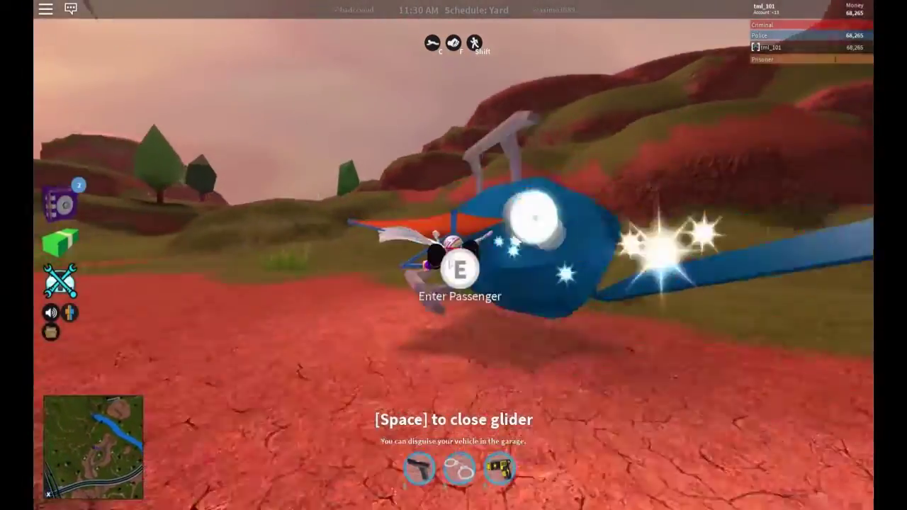
pyautogui.press('space')
pyautogui.press('d')
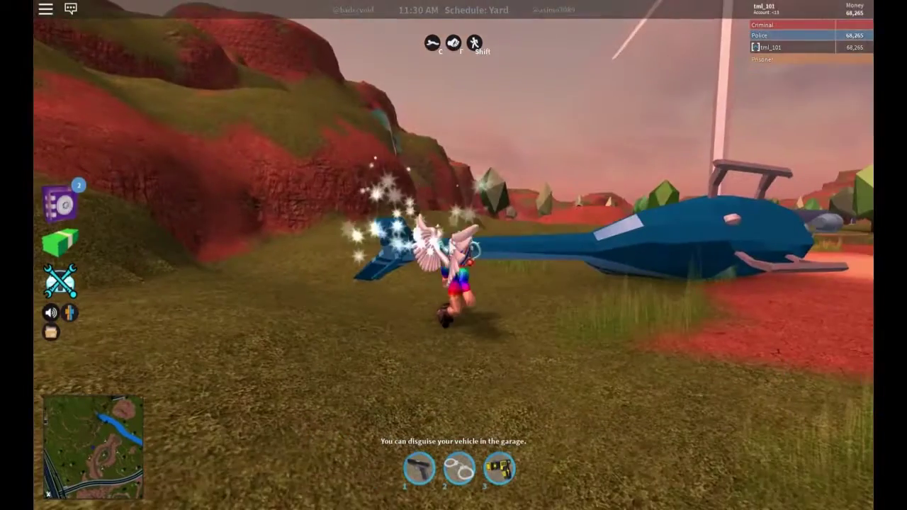
pyautogui.press('s')
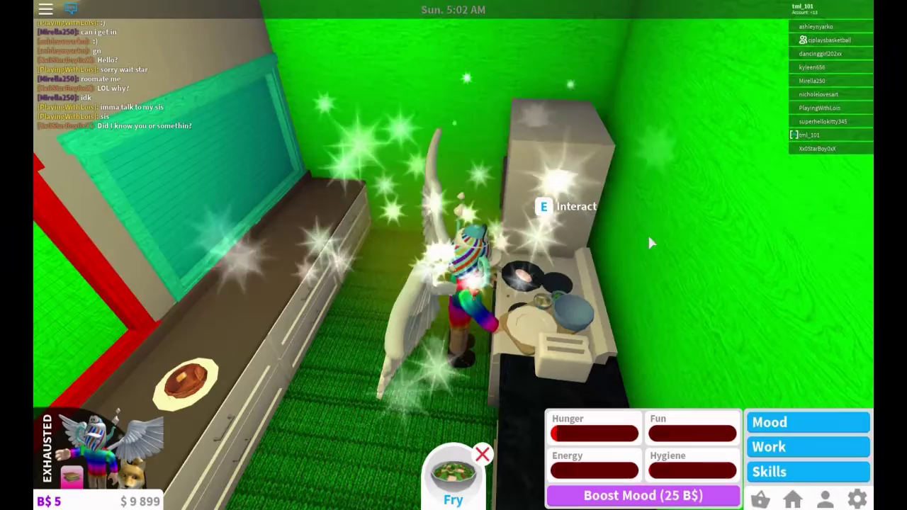
# Hide the mood and skills display while the salad is frying on the kitchen stove.
pyautogui.scroll(2, 156, 325)
pyautogui.moveTo(157, 329); pyautogui.dragTo(157, 329, button='right')
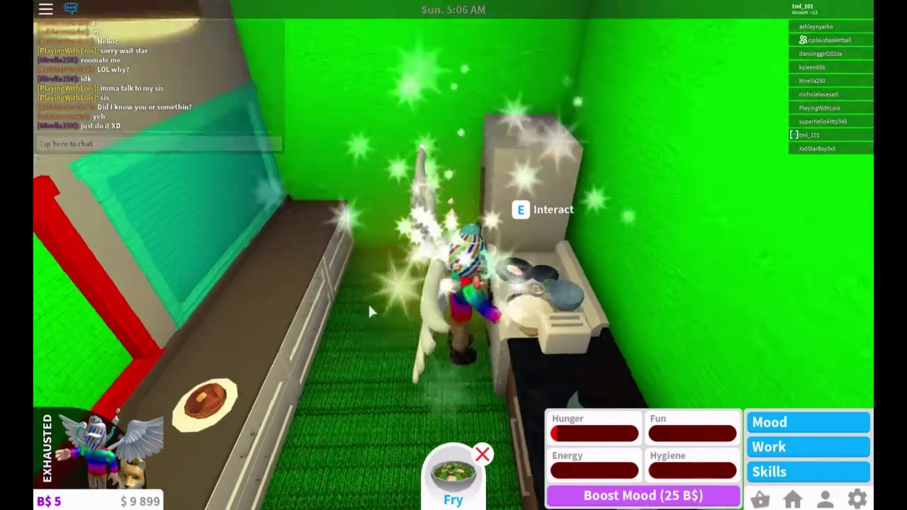
pyautogui.moveTo(369, 307); pyautogui.dragTo(369, 309, button='right')
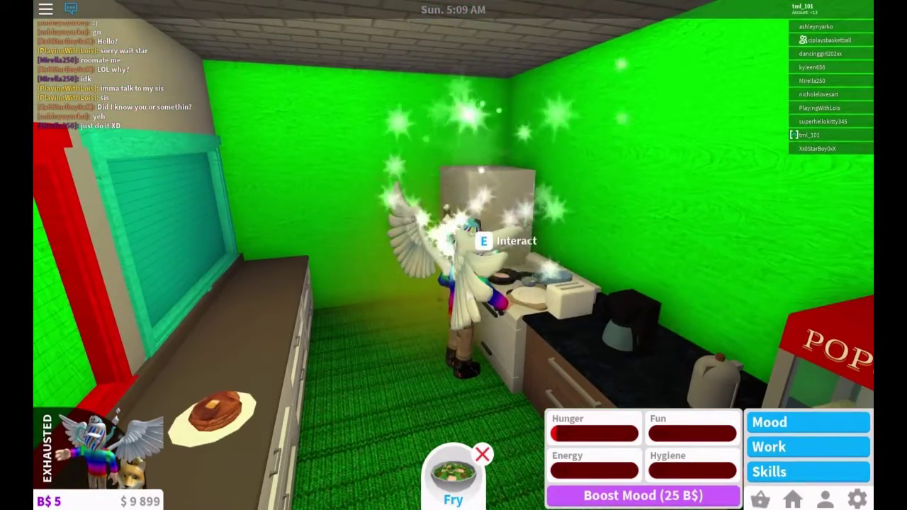
pyautogui.click(826, 500)
pyautogui.moveTo(626, 367); pyautogui.dragTo(625, 367, button='right')
pyautogui.moveTo(587, 395); pyautogui.dragTo(587, 395, button='right')
pyautogui.press('Left')
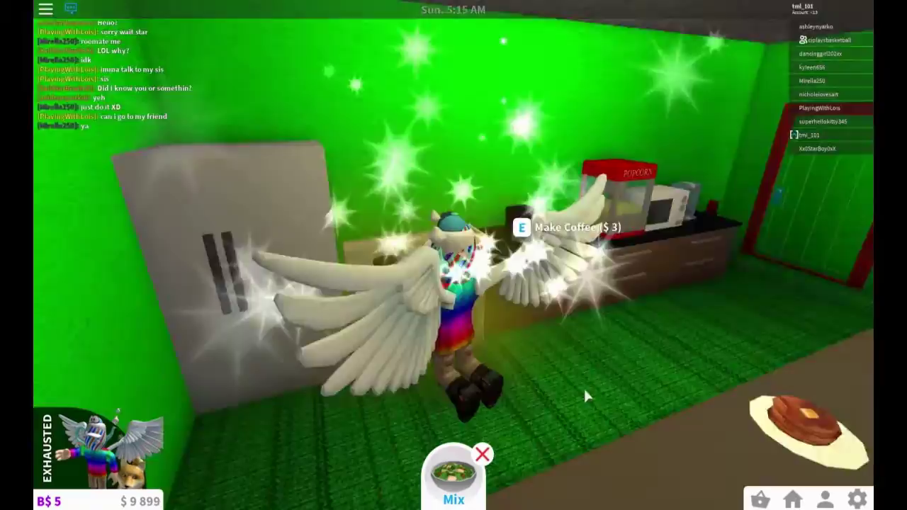
pyautogui.press('Left')
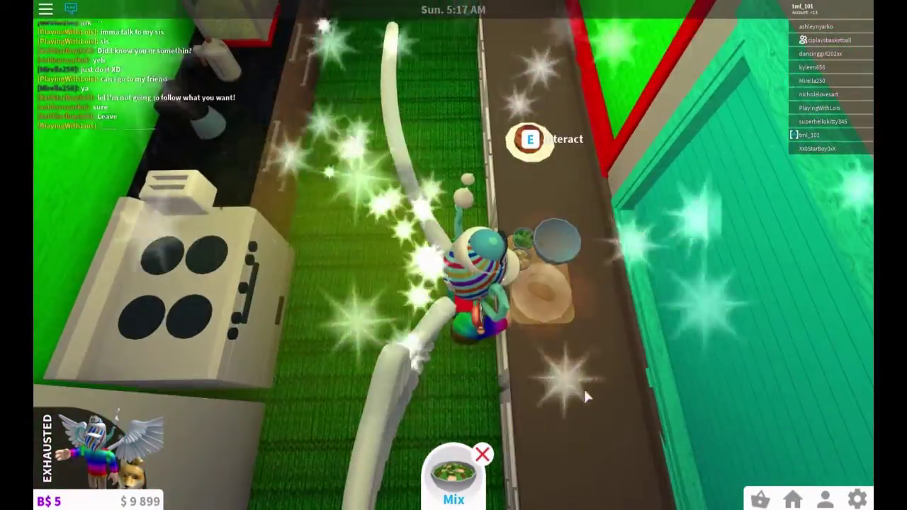
pyautogui.moveTo(587, 395); pyautogui.dragTo(627, 327, button='right')
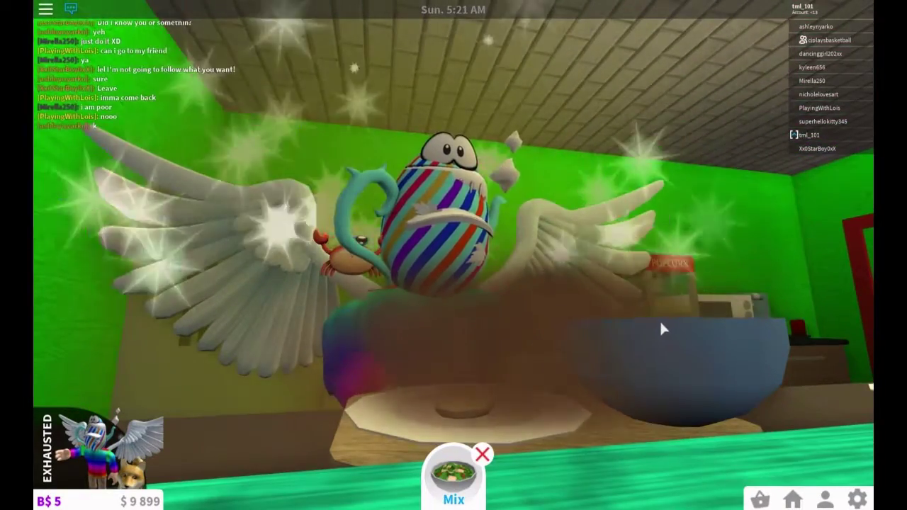
pyautogui.moveTo(464, 30); pyautogui.dragTo(468, 115, button='right')
# Take the finished salad from the stove and carry it across the kitchen to the red-framed door.
pyautogui.press('s')
pyautogui.press('w')
pyautogui.press('a')
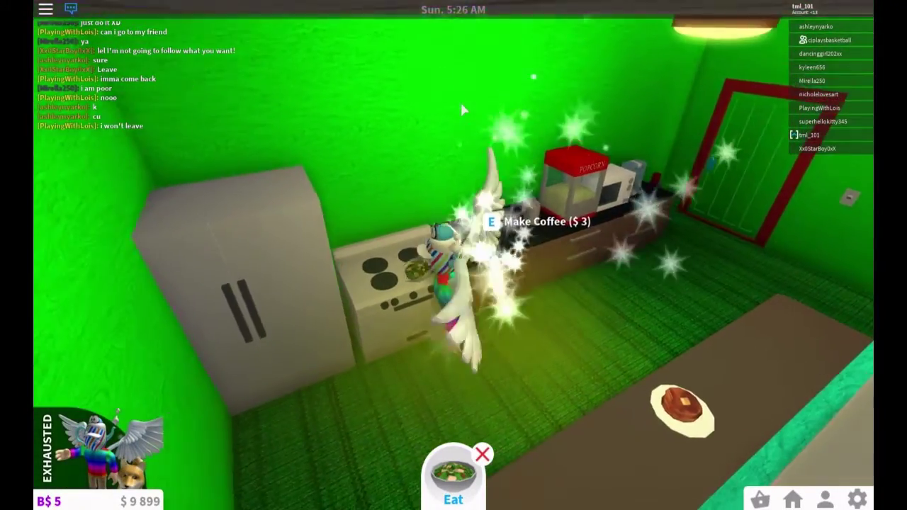
pyautogui.press('s')
pyautogui.press('a')
pyautogui.press('d')
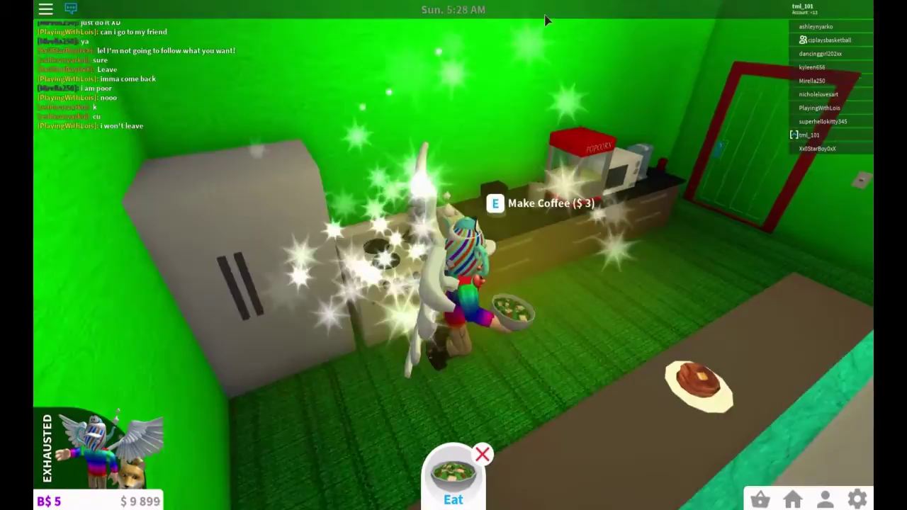
pyautogui.press('w')
pyautogui.press('d')
pyautogui.press('w')
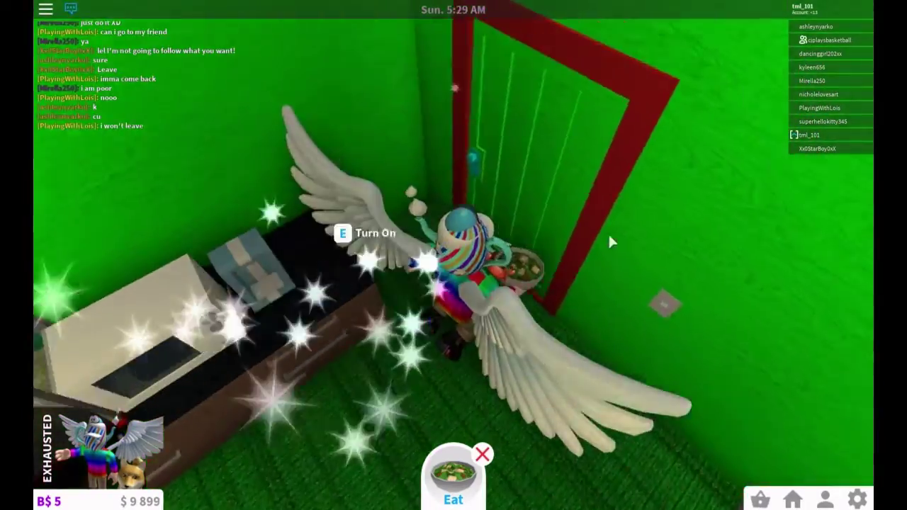
# Go through the red-framed door and carry the salad across the large room to the glass dining table.
pyautogui.press('e')
pyautogui.press('d')
pyautogui.press('w')
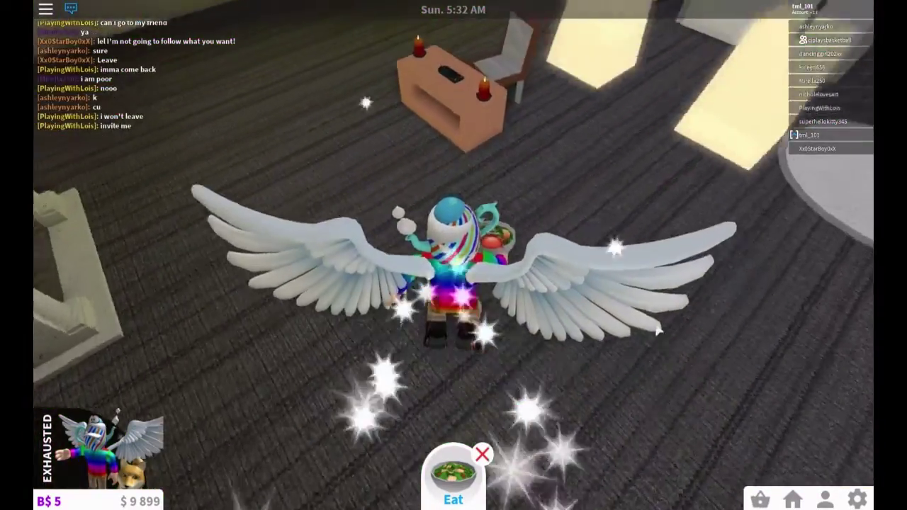
pyautogui.press('w')
pyautogui.moveTo(506, 107); pyautogui.dragTo(502, 106, button='right')
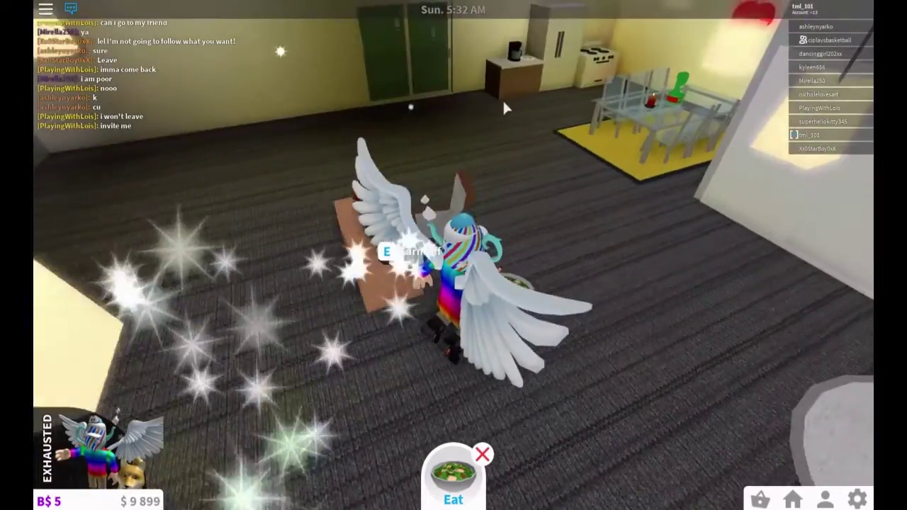
pyautogui.press('Up')
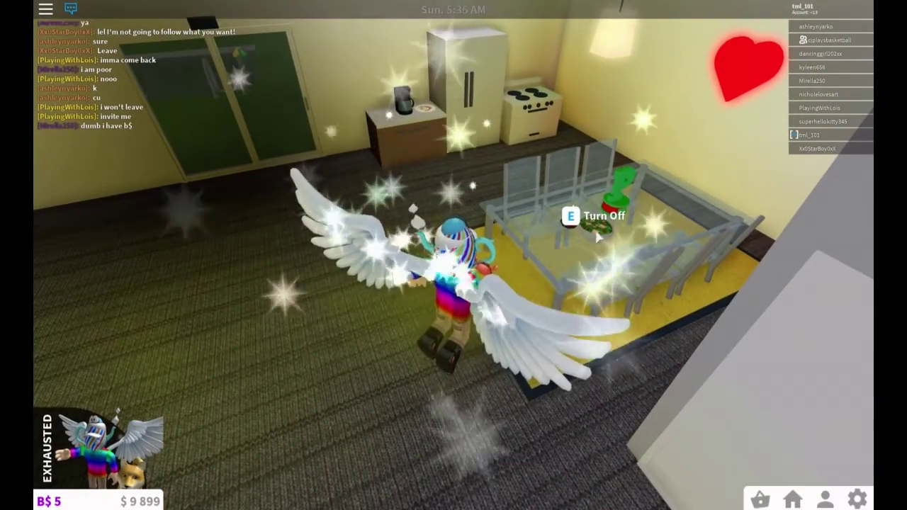
pyautogui.press('w')
pyautogui.moveTo(620, 189)
pyautogui.mouseDown(button='right')
pyautogui.moveTo(625, 197)
pyautogui.moveTo(621, 187)
pyautogui.mouseUp(button='right')
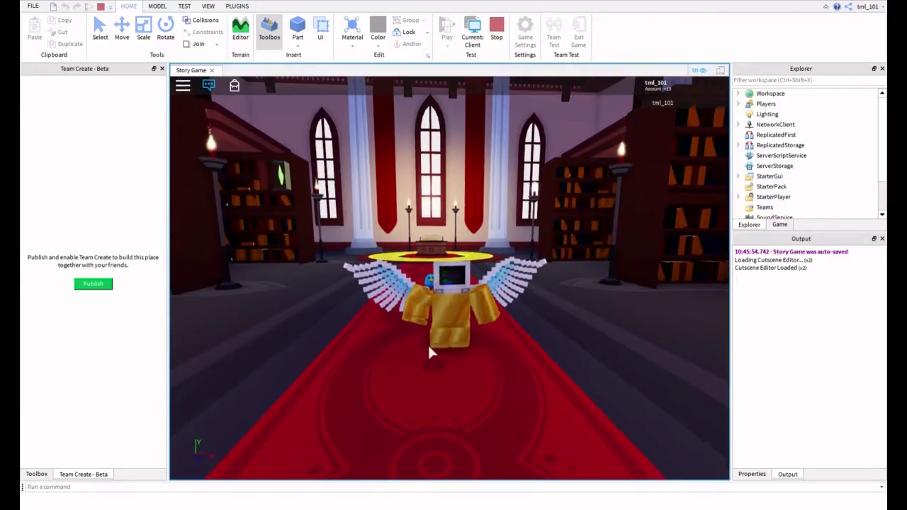
# Activate the yellow Lockdown block between the bookshelves in the playtest and watch the blast door over the aisle.
pyautogui.moveTo(429, 345); pyautogui.dragTo(429, 347, button='right')
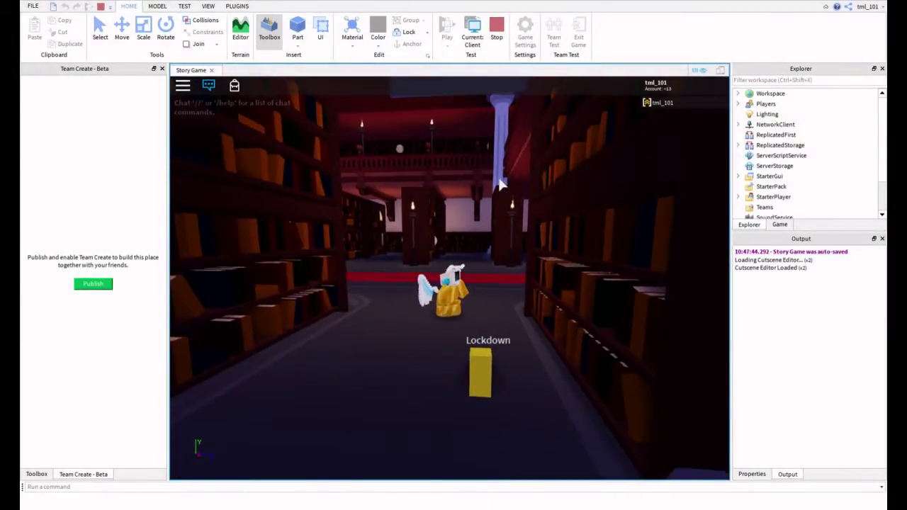
pyautogui.press('a')
pyautogui.press('s')
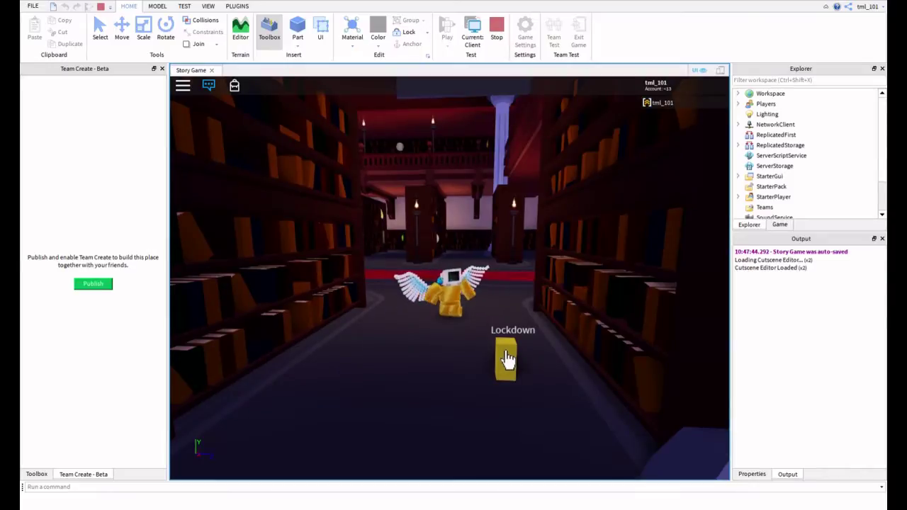
pyautogui.click(500, 360)
pyautogui.scroll(5, 504, 307)
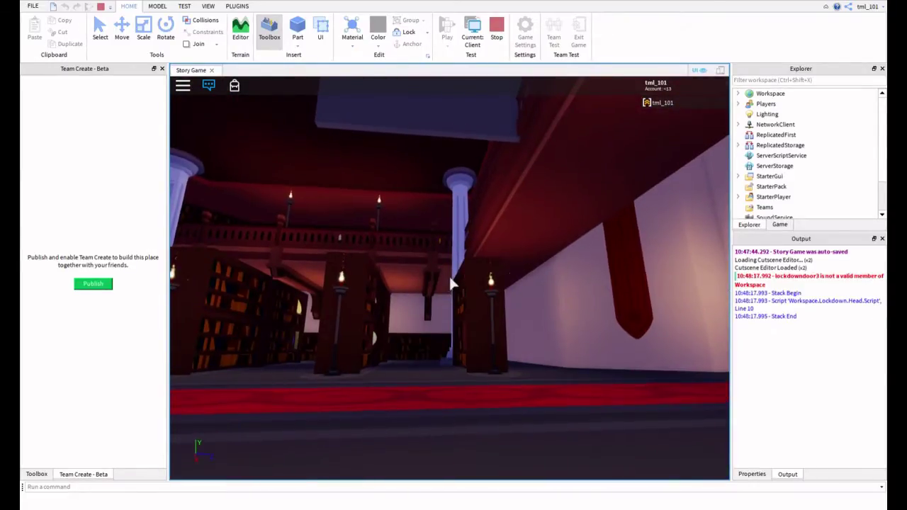
pyautogui.scroll(-2, 449, 274)
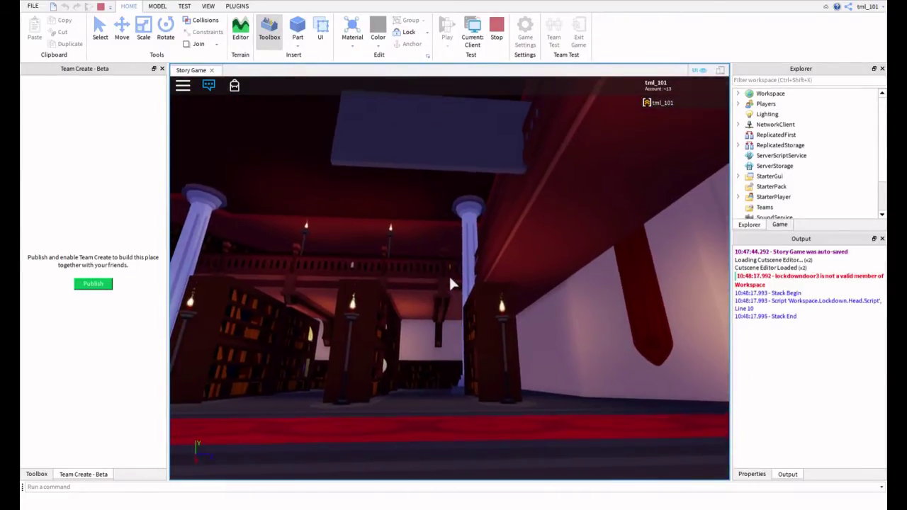
pyautogui.scroll(-2, 449, 275)
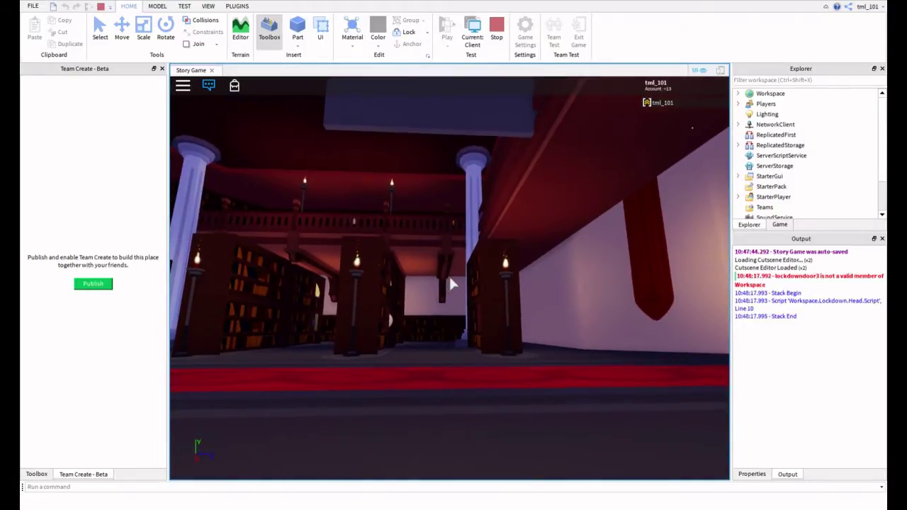
pyautogui.scroll(-1, 448, 274)
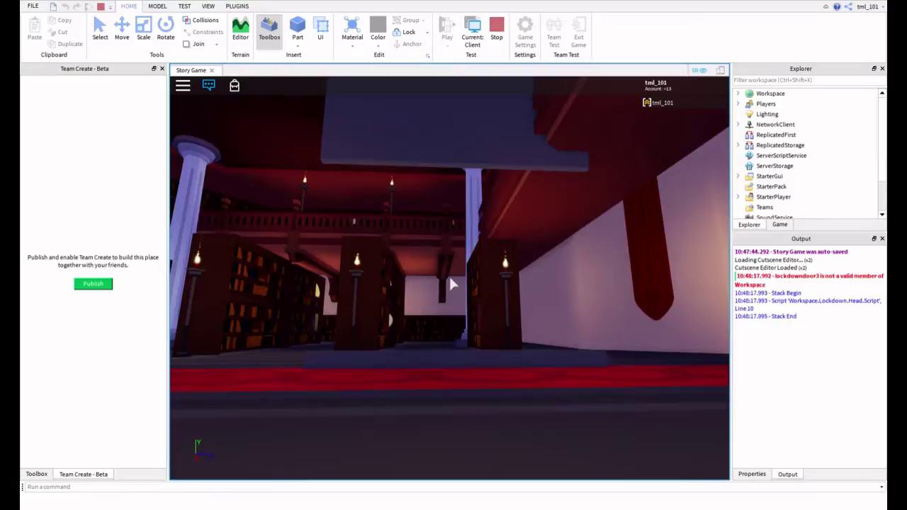
pyautogui.scroll(-2, 448, 274)
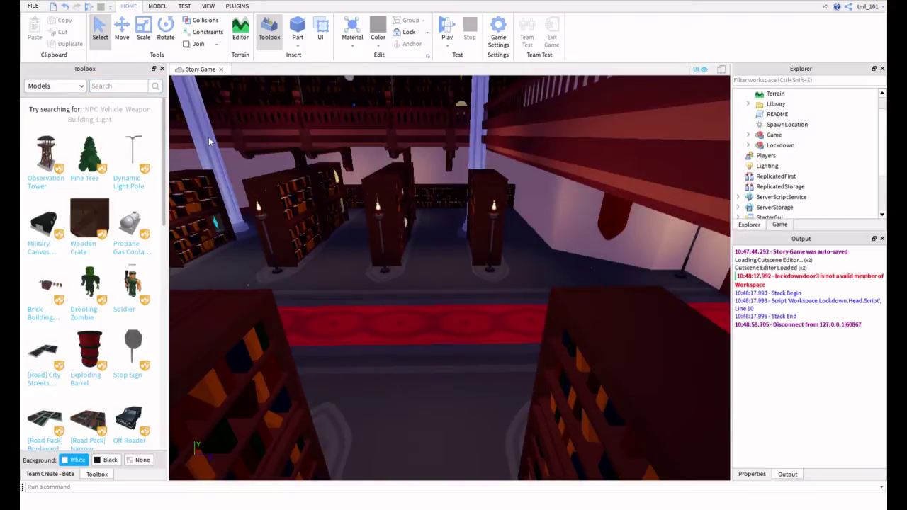
# Search the Toolbox models for a lockdown blast door.
pyautogui.moveTo(211, 143); pyautogui.dragTo(379, 257, button='right')
pyautogui.press('s')
pyautogui.press('s')
pyautogui.press('w')
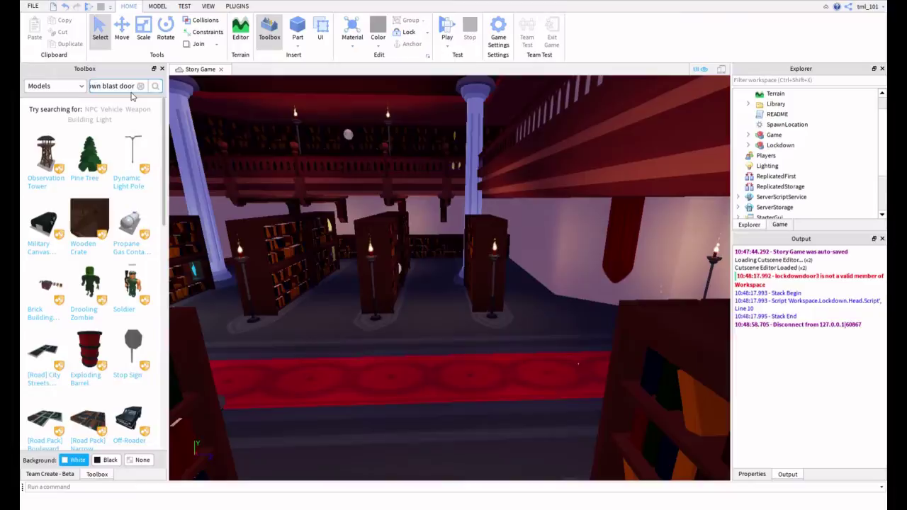
pyautogui.press('Return')
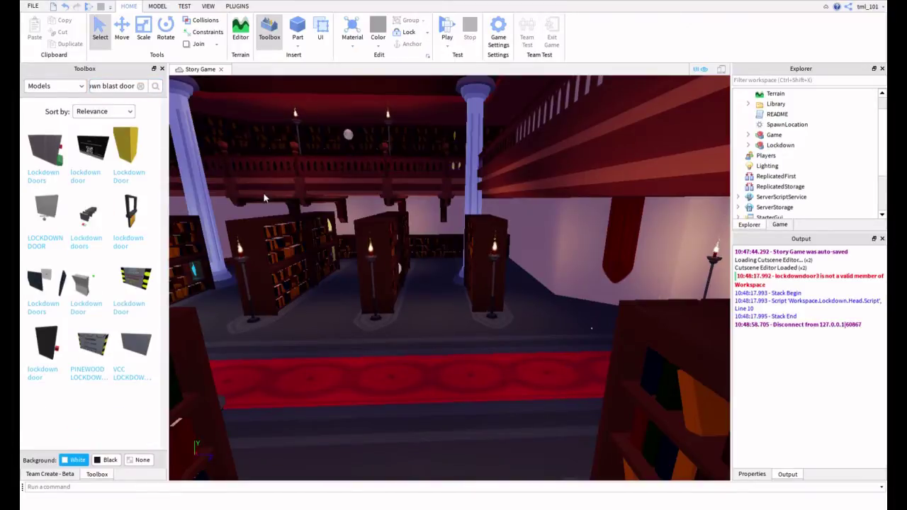
# Locate the yellow Lockdown block on the library floor and view it up close.
pyautogui.moveTo(289, 223); pyautogui.dragTo(289, 223, button='right')
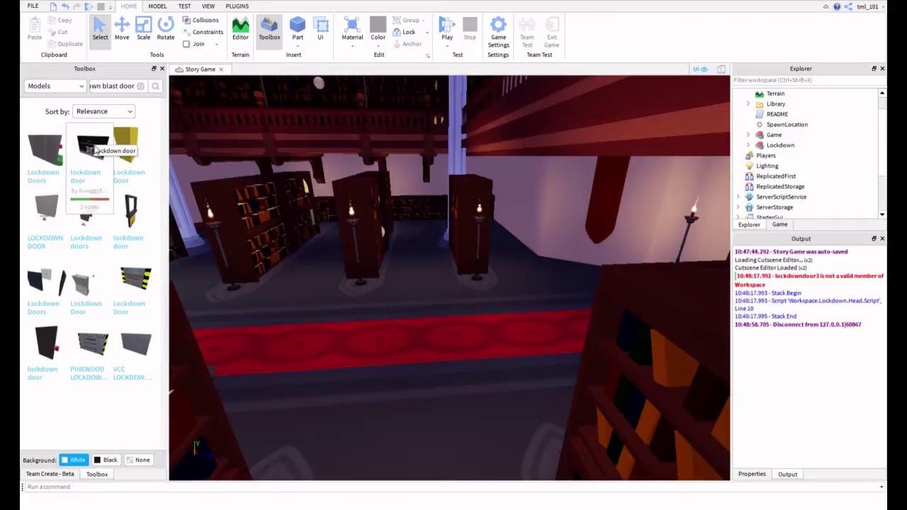
pyautogui.moveTo(317, 353); pyautogui.dragTo(317, 353, button='right')
pyautogui.press('w')
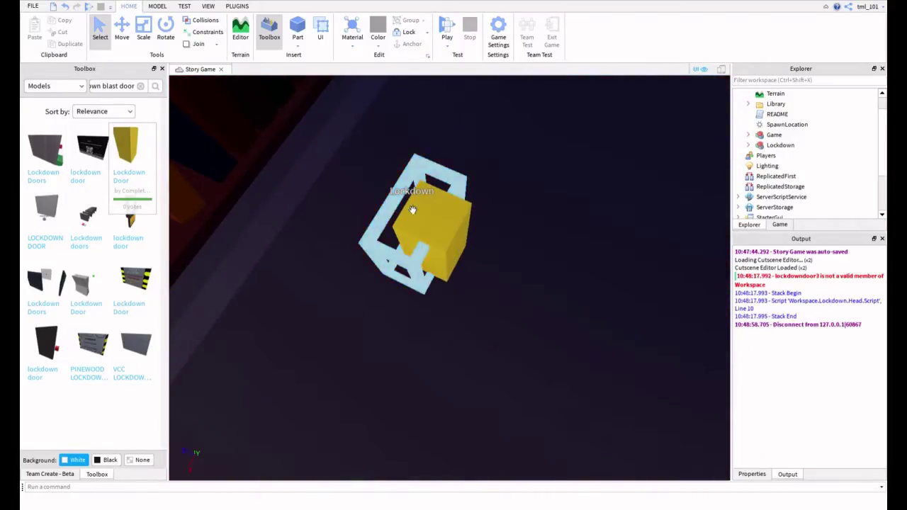
# Insert two PINEWOOD LOCKDOWN BLAST-DOOR models from the search results beside the library's red carpet.
pyautogui.click(424, 222)
pyautogui.scroll(-5, 439, 209)
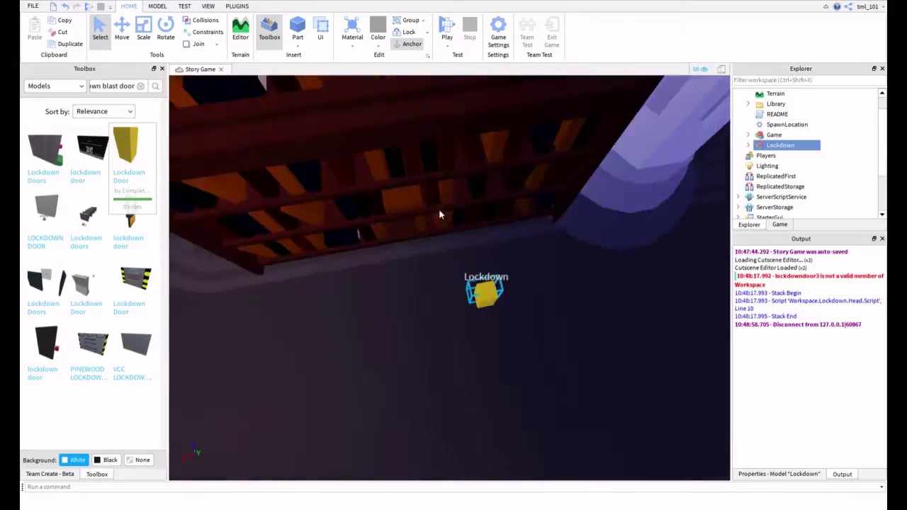
pyautogui.moveTo(439, 209); pyautogui.dragTo(428, 207, button='right')
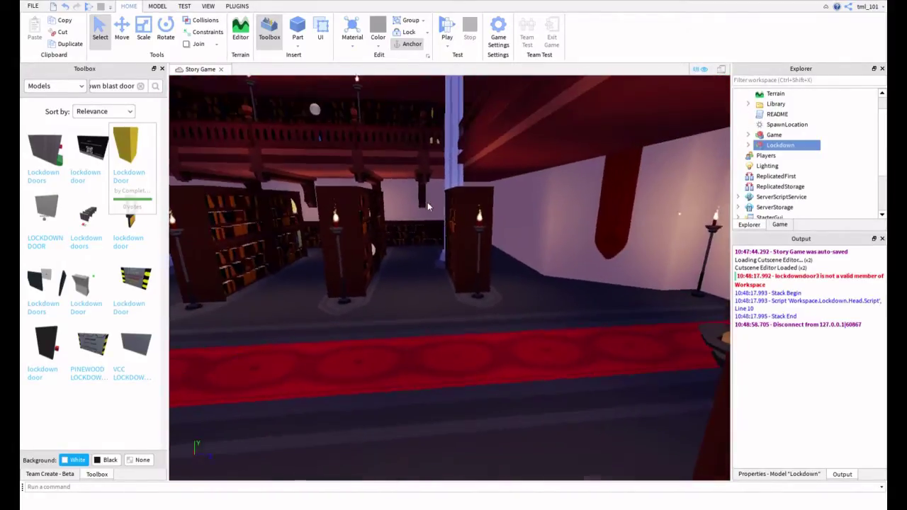
pyautogui.moveTo(428, 203); pyautogui.dragTo(427, 201, button='right')
pyautogui.press('s')
pyautogui.press('s')
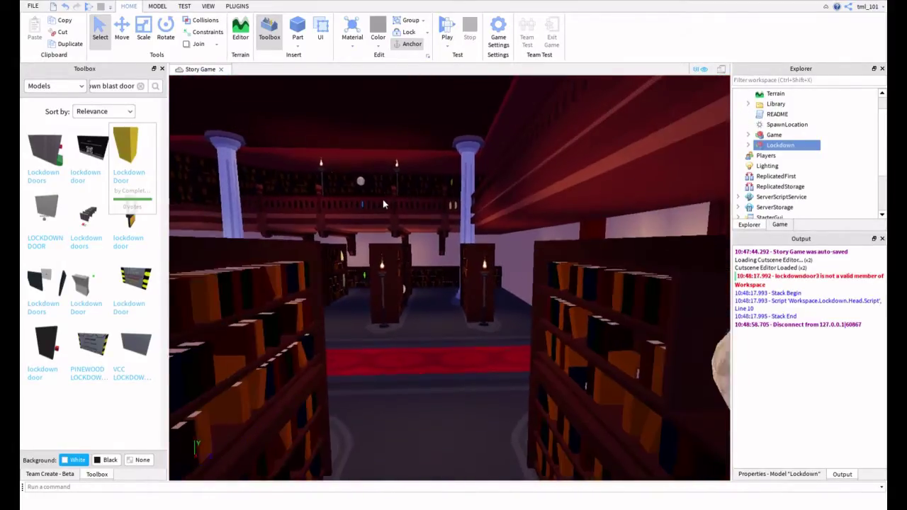
pyautogui.press('w')
pyautogui.moveTo(356, 204); pyautogui.dragTo(164, 310, button='right')
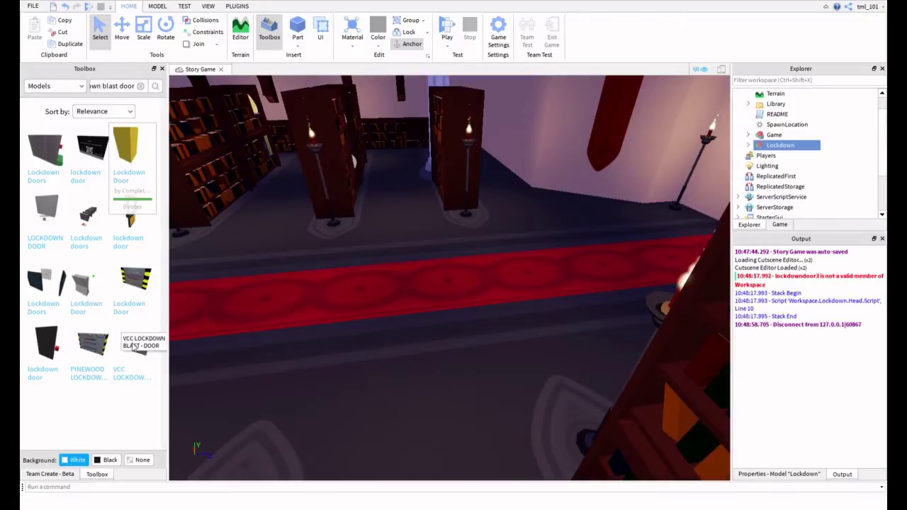
pyautogui.moveTo(372, 333); pyautogui.dragTo(308, 329, button='right')
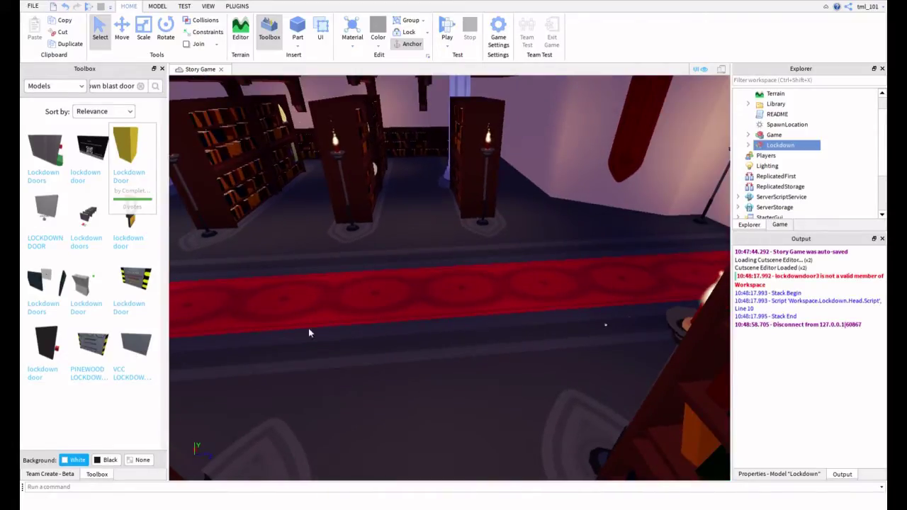
pyautogui.click(95, 352)
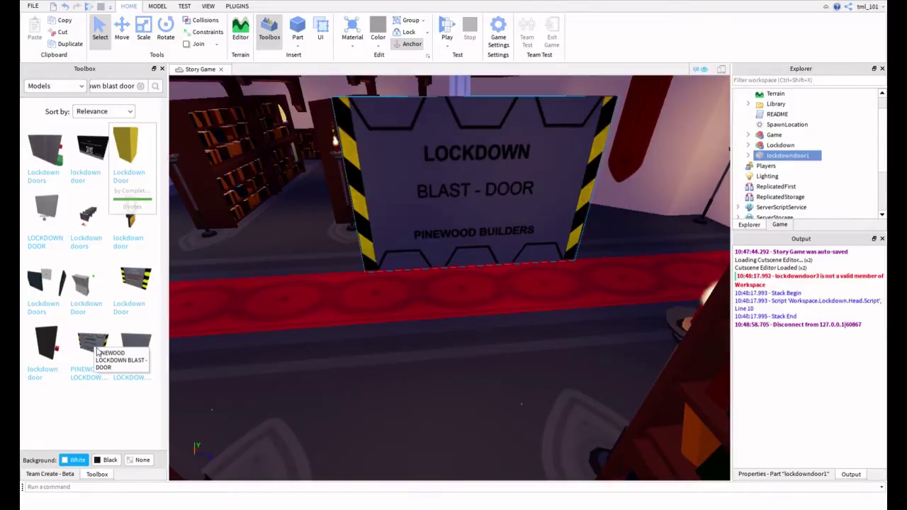
pyautogui.click(93, 347)
# Position the second blast door end to end with the first along the red carpet.
pyautogui.moveTo(296, 337); pyautogui.dragTo(297, 337, button='right')
pyautogui.moveTo(360, 301); pyautogui.dragTo(361, 302, button='right')
pyautogui.scroll(-10, 361, 302)
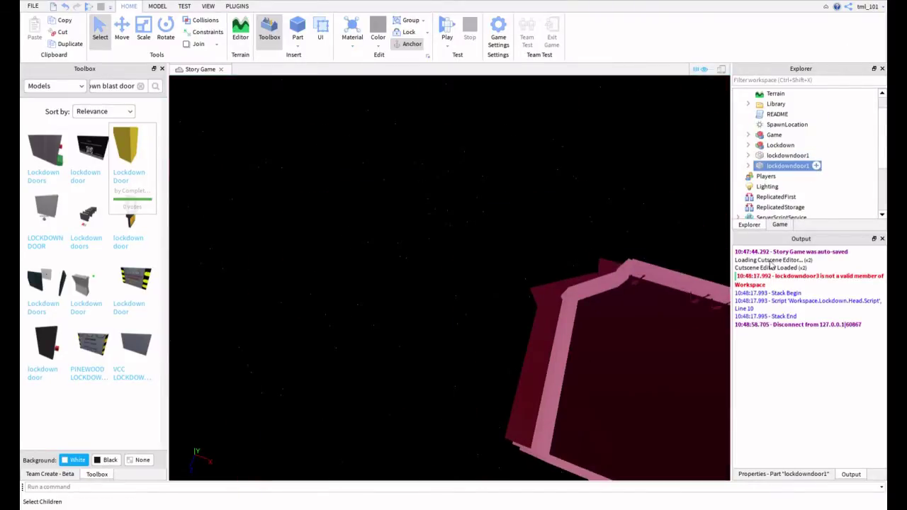
pyautogui.press('f')
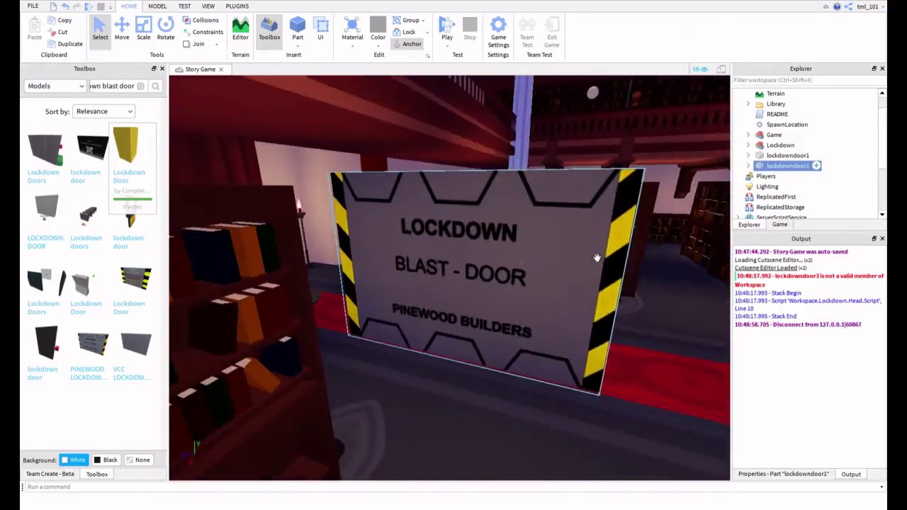
pyautogui.moveTo(597, 257); pyautogui.dragTo(464, 253, button='right')
pyautogui.moveTo(464, 253); pyautogui.dragTo(454, 343)
pyautogui.scroll(-3, 482, 298)
pyautogui.scroll(-5, 455, 343)
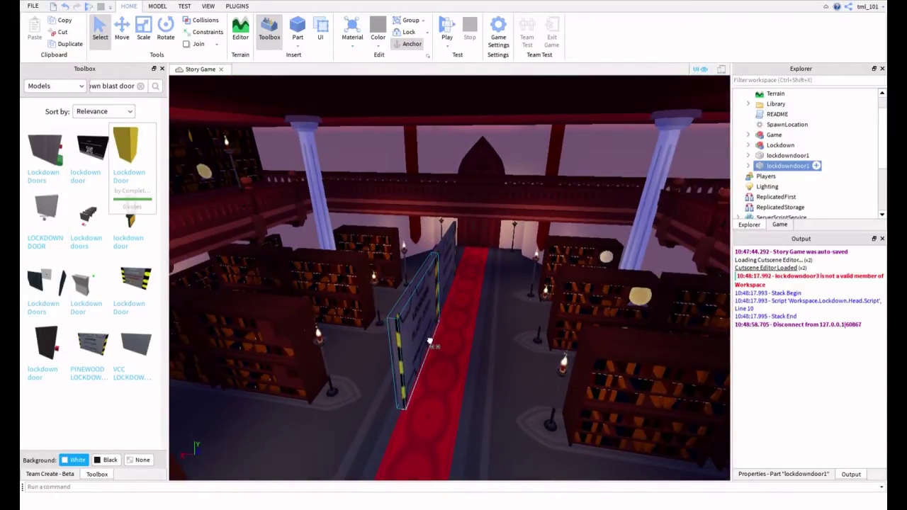
# Delete the Lockdown Blast-Door decals from the carpet-facing side of both doors.
pyautogui.scroll(3, 429, 341)
pyautogui.moveTo(430, 336); pyautogui.dragTo(419, 314, button='right')
pyautogui.scroll(3, 428, 327)
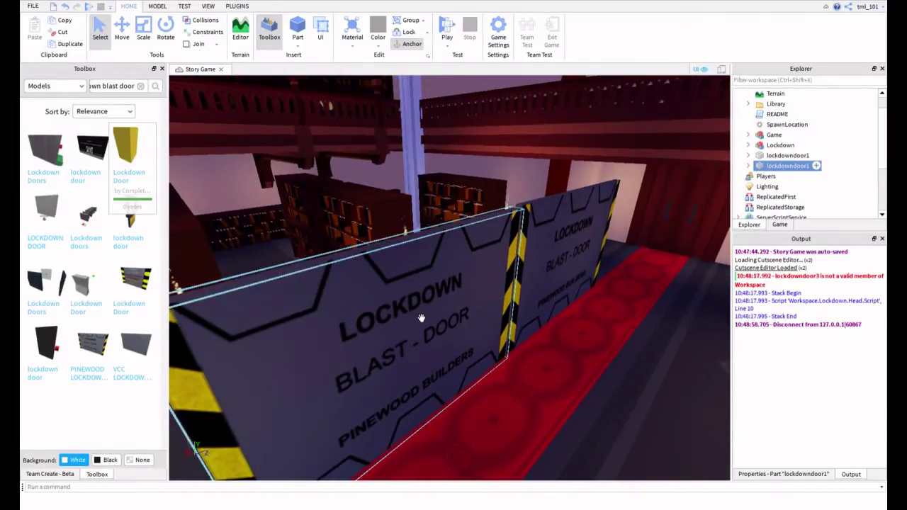
pyautogui.click(421, 319)
pyautogui.press('Delete')
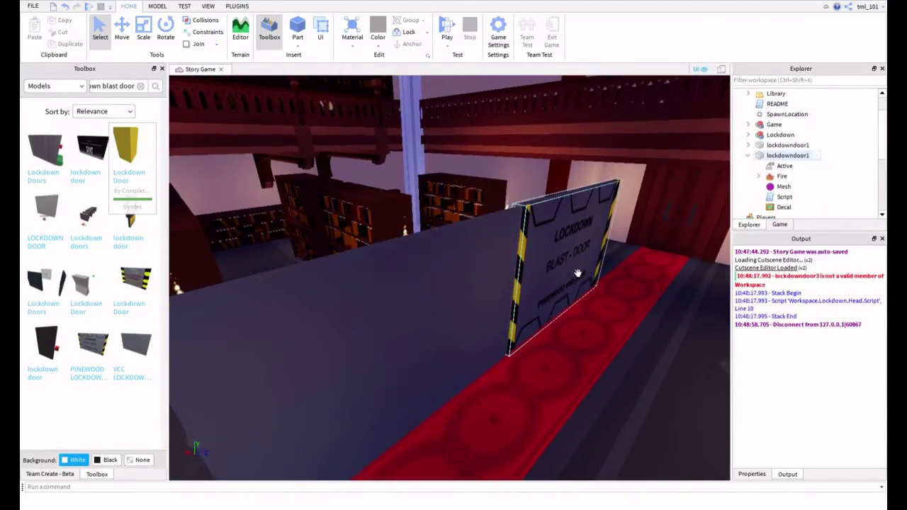
pyautogui.click(579, 274)
pyautogui.click(579, 274)
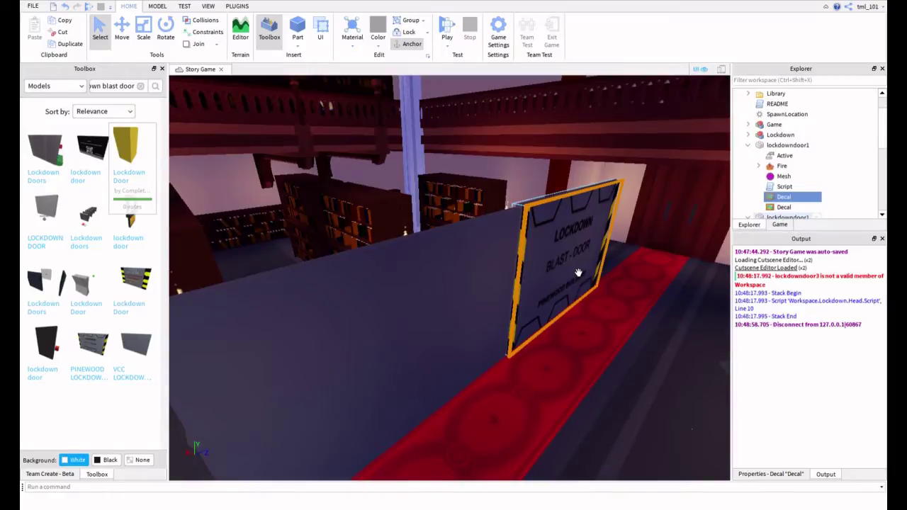
pyautogui.press('Delete')
# Delete the remaining decals from the opposite side of both blast doors, leaving them plain.
pyautogui.moveTo(472, 325); pyautogui.dragTo(451, 318, button='right')
pyautogui.hotkey('ctrl', 'z')
pyautogui.hotkey('ctrl', 'z')
pyautogui.click(451, 319)
pyautogui.press('Delete')
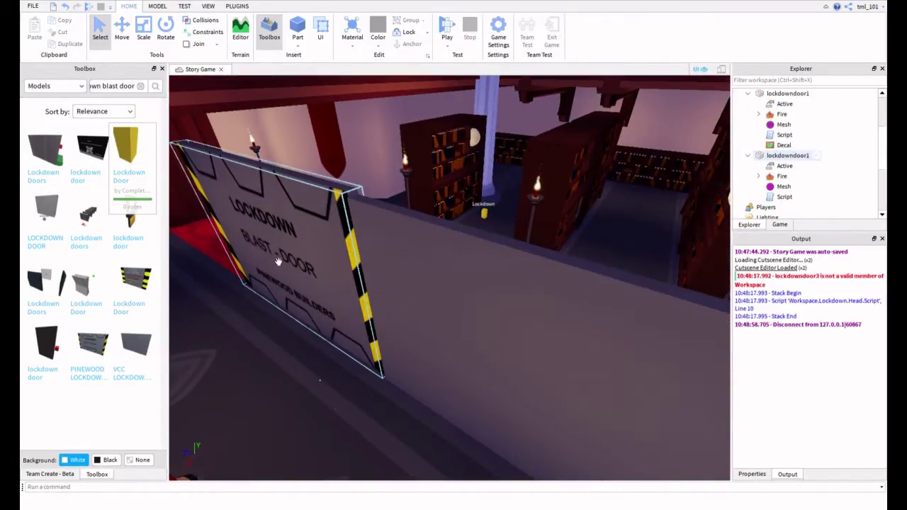
pyautogui.click(279, 260)
pyautogui.press('Delete')
# Rename the second of the two lockdowndoor1 parts as lockdowndoor2.
pyautogui.press('d')
pyautogui.moveTo(419, 323); pyautogui.dragTo(419, 321, button='right')
pyautogui.click(452, 299)
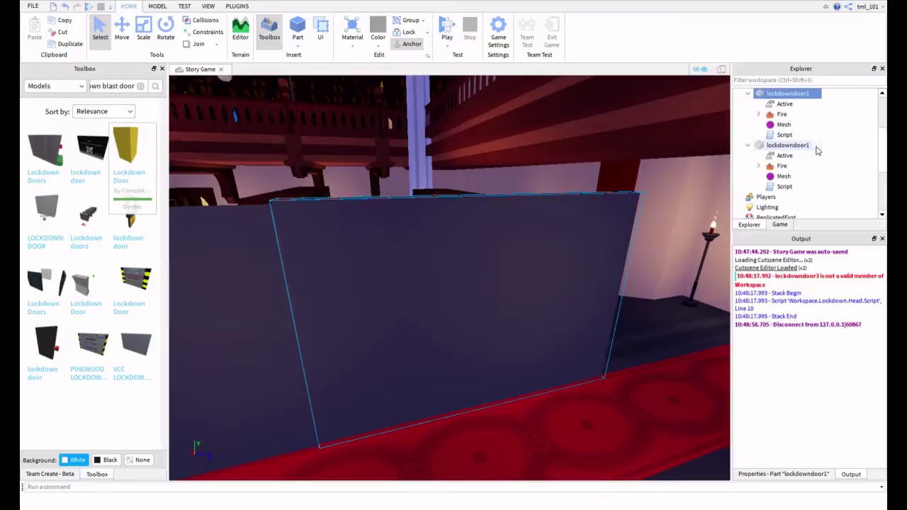
pyautogui.click(801, 146)
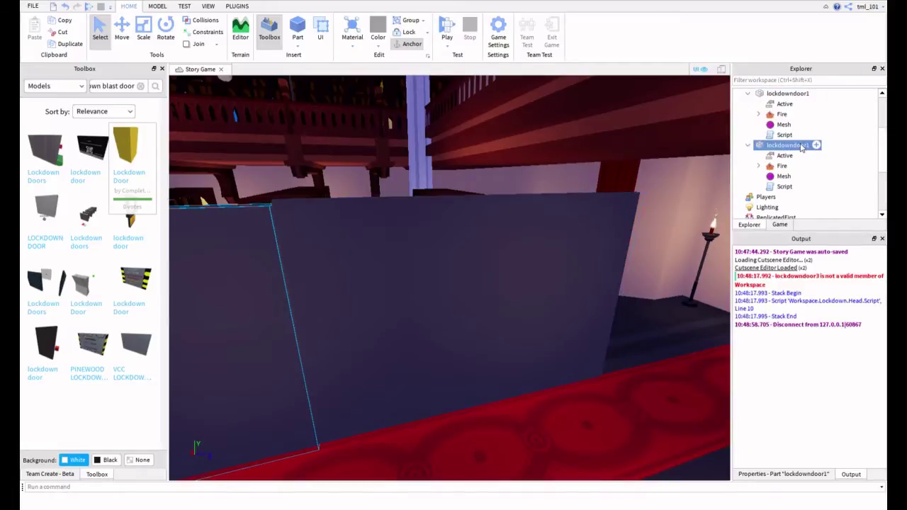
pyautogui.click(784, 207)
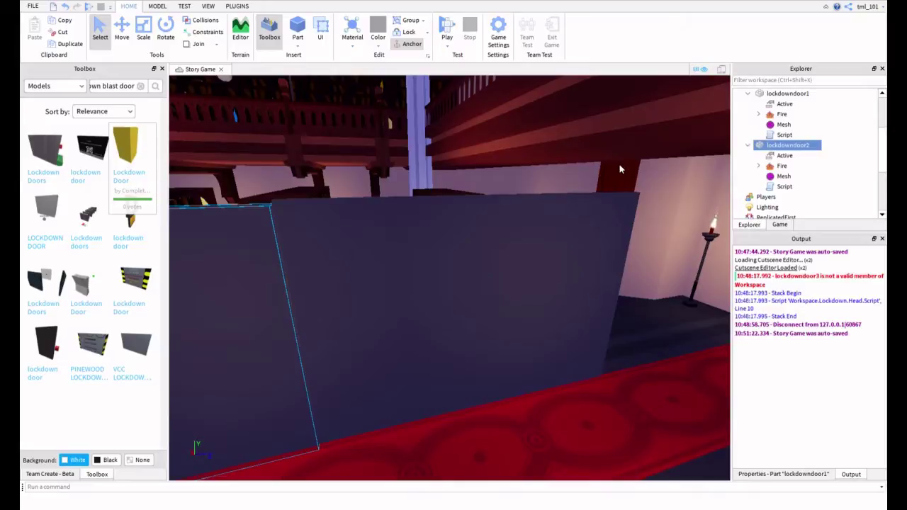
pyautogui.moveTo(487, 158); pyautogui.dragTo(466, 149, button='right')
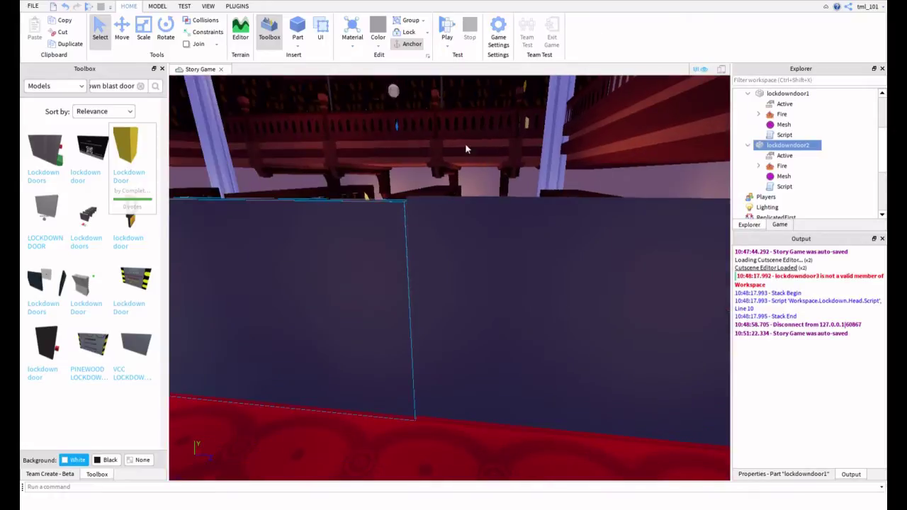
pyautogui.click(157, 6)
pyautogui.moveTo(529, 277); pyautogui.dragTo(470, 284, button='right')
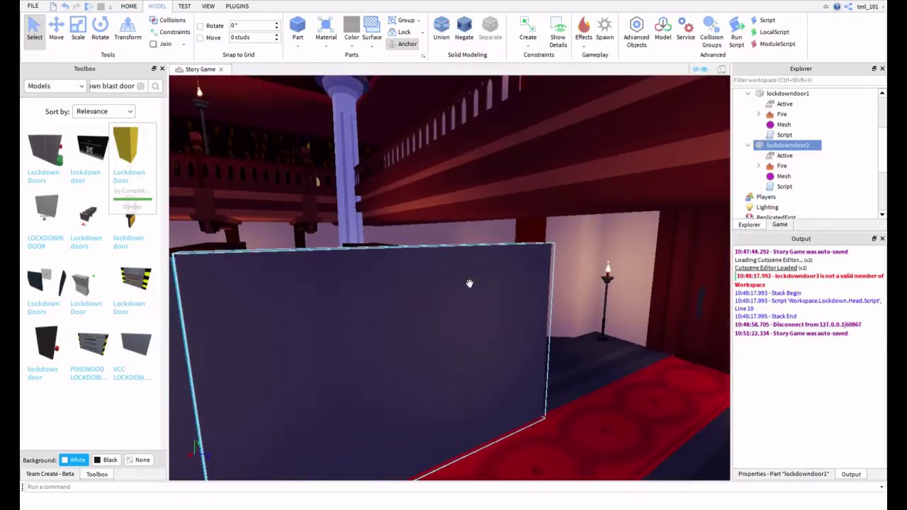
pyautogui.click(129, 6)
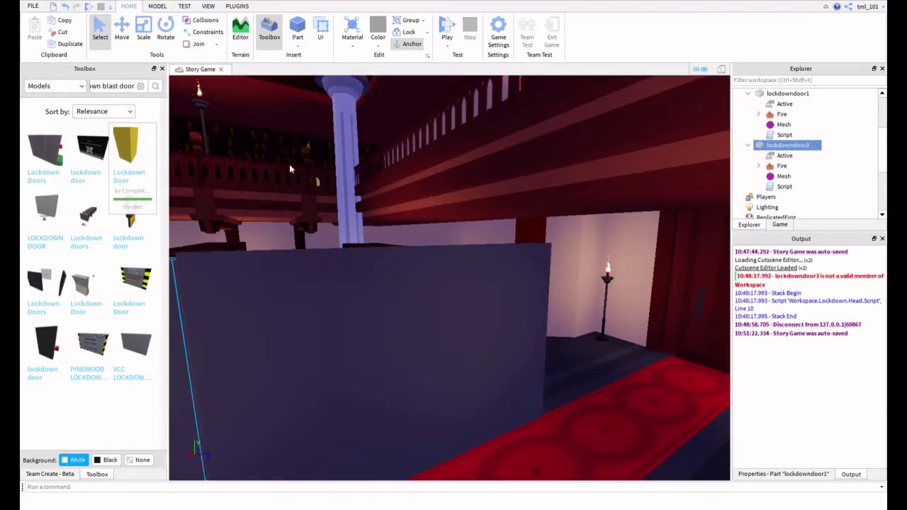
# Scale lockdowndoor1 from its bottom edge so that it fills only the upper half of the doorway height.
pyautogui.click(373, 281)
pyautogui.click(143, 32)
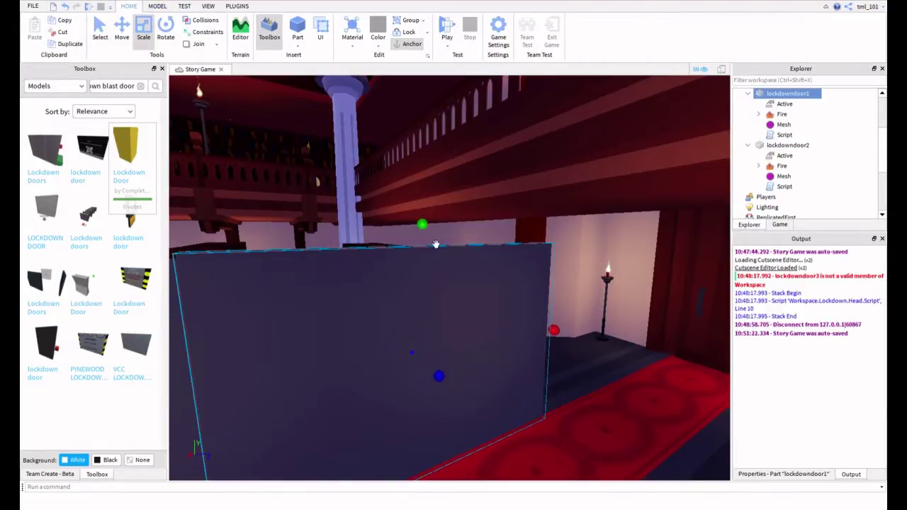
pyautogui.moveTo(436, 244)
pyautogui.mouseDown()
pyautogui.moveTo(439, 278)
pyautogui.moveTo(444, 244)
pyautogui.mouseUp()
pyautogui.moveTo(444, 245); pyautogui.dragTo(471, 228, button='right')
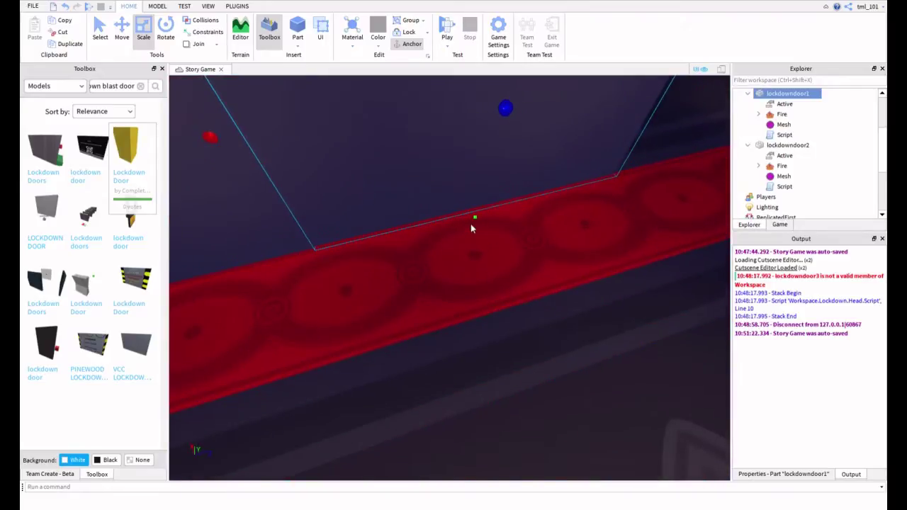
pyautogui.scroll(-6, 494, 232)
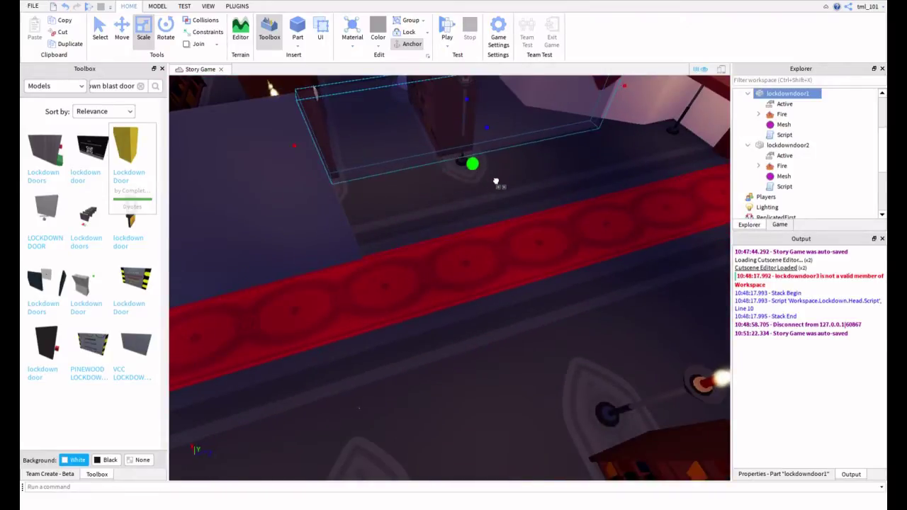
pyautogui.moveTo(499, 188); pyautogui.dragTo(484, 178)
pyautogui.moveTo(484, 178); pyautogui.dragTo(564, 334, button='right')
pyautogui.scroll(-3, 564, 334)
pyautogui.scroll(-2, 562, 334)
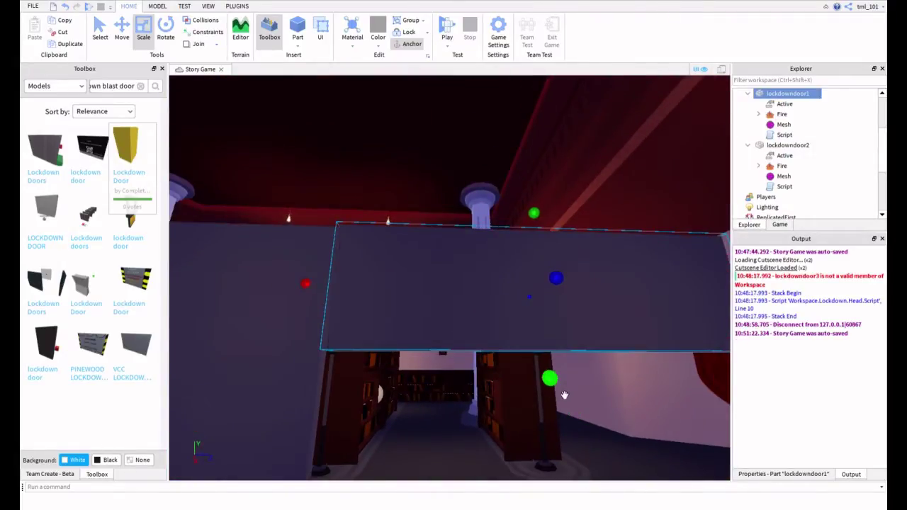
pyautogui.moveTo(565, 396); pyautogui.dragTo(569, 418)
# Scale lockdowndoor2 down from its top edge until it is level with the bottom edge of lockdowndoor1.
pyautogui.press('a')
pyautogui.click(317, 354)
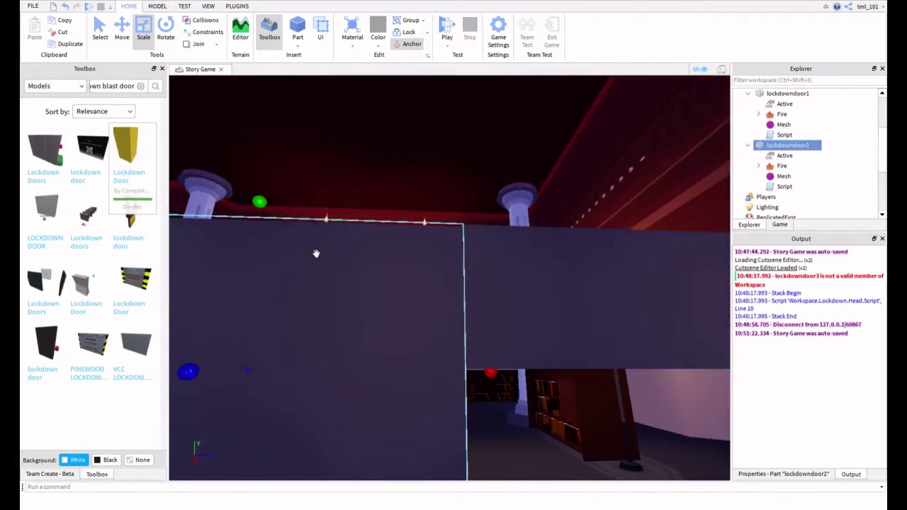
pyautogui.moveTo(265, 201); pyautogui.dragTo(281, 215)
pyautogui.press('d')
pyautogui.moveTo(482, 334); pyautogui.dragTo(457, 345, button='right')
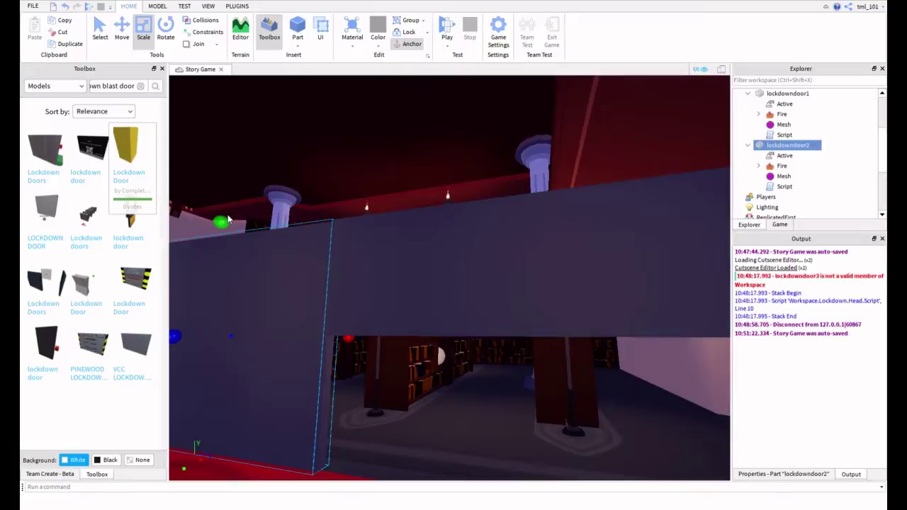
pyautogui.moveTo(240, 234); pyautogui.dragTo(223, 327)
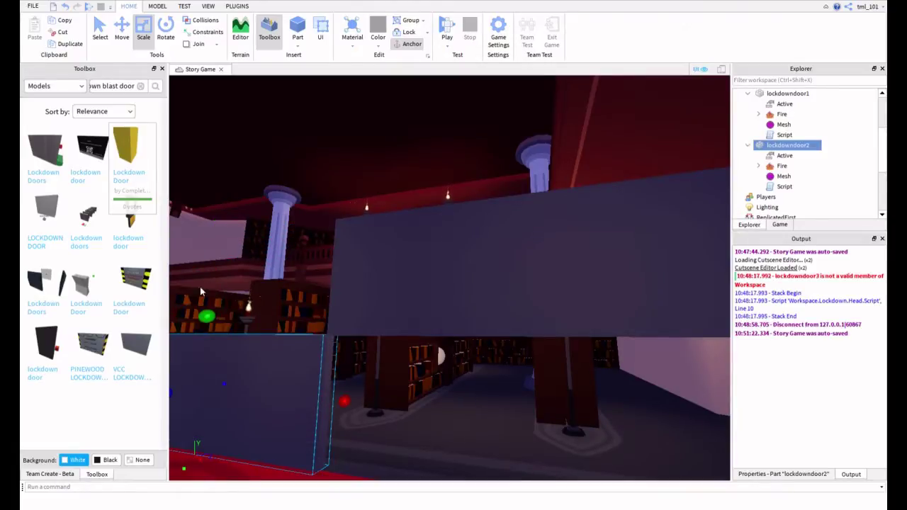
# Move lockdowndoor2 sideways along the carpet until it sits directly beneath lockdowndoor1 with their ends aligned.
pyautogui.click(122, 32)
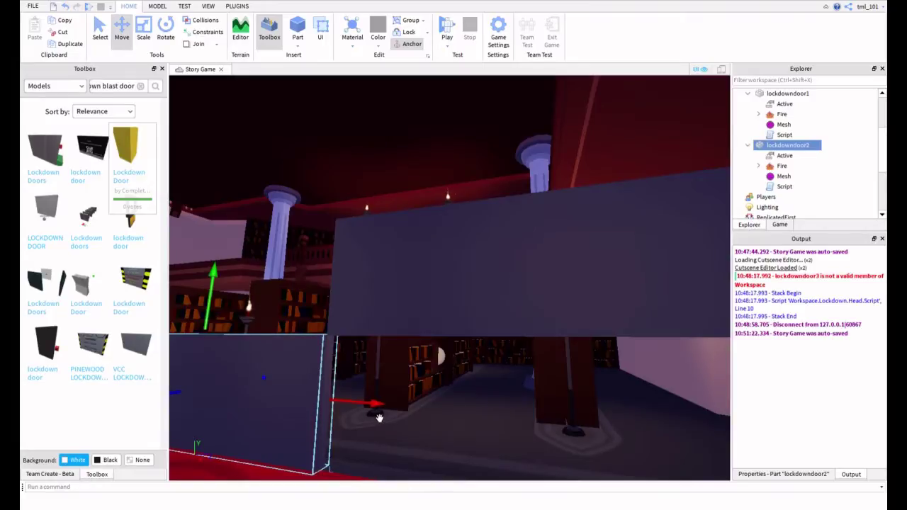
pyautogui.press('s')
pyautogui.moveTo(380, 418); pyautogui.dragTo(635, 444)
pyautogui.press('d')
pyautogui.press('w')
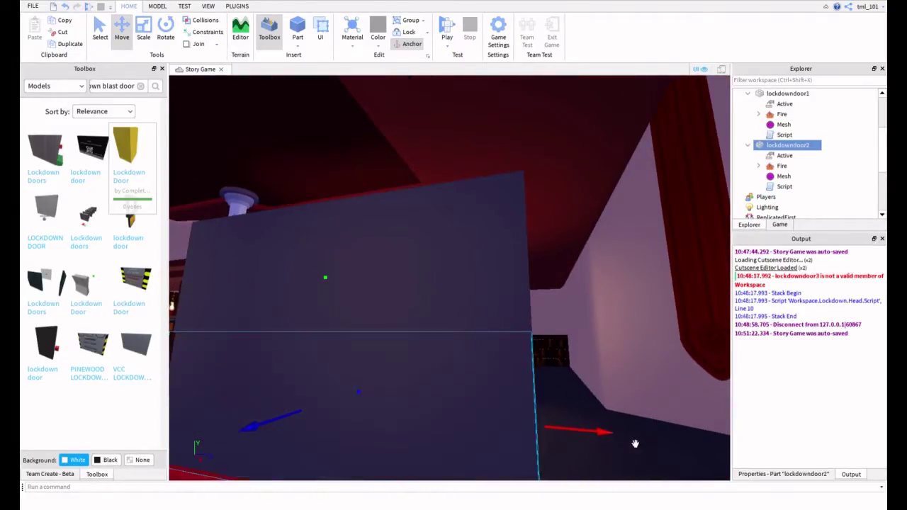
pyautogui.moveTo(635, 444); pyautogui.dragTo(584, 418, button='right')
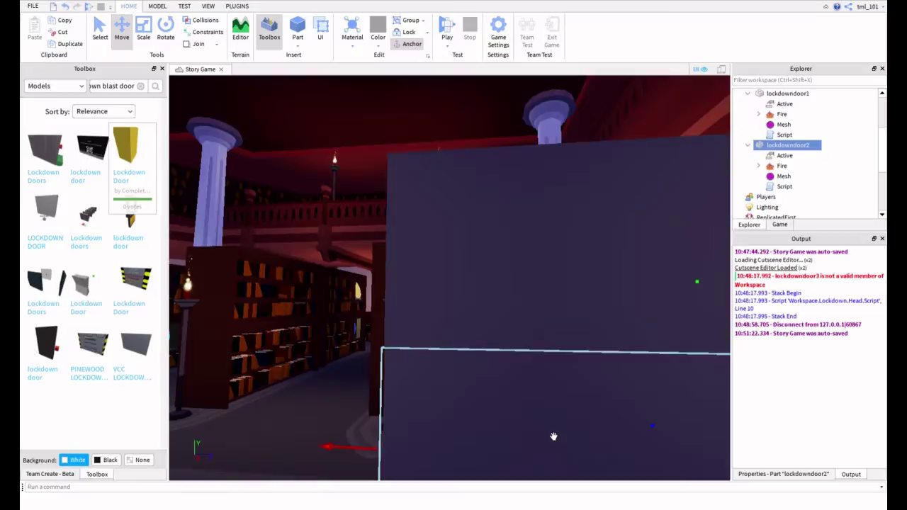
pyautogui.moveTo(515, 328); pyautogui.dragTo(484, 296, button='right')
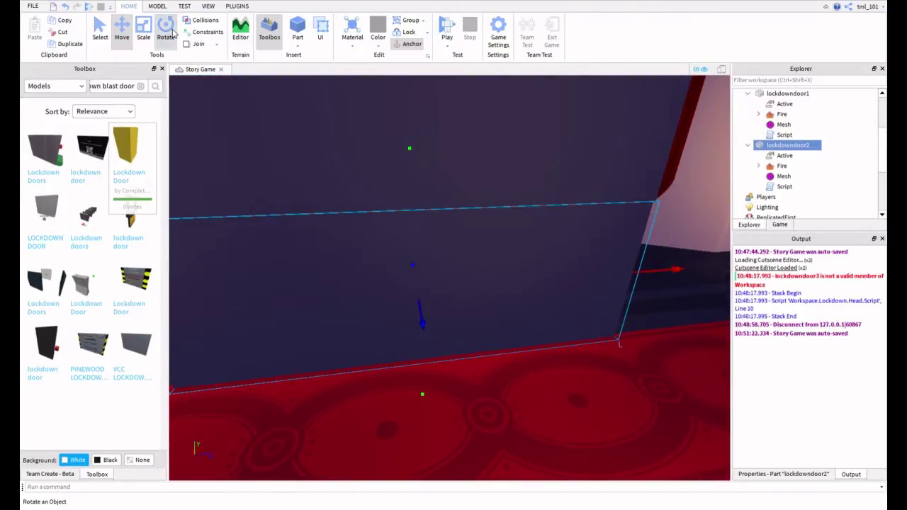
# Rotate lockdowndoor2 half a turn in its own plane so that it is upside down.
pyautogui.click(172, 33)
pyautogui.scroll(-5, 397, 203)
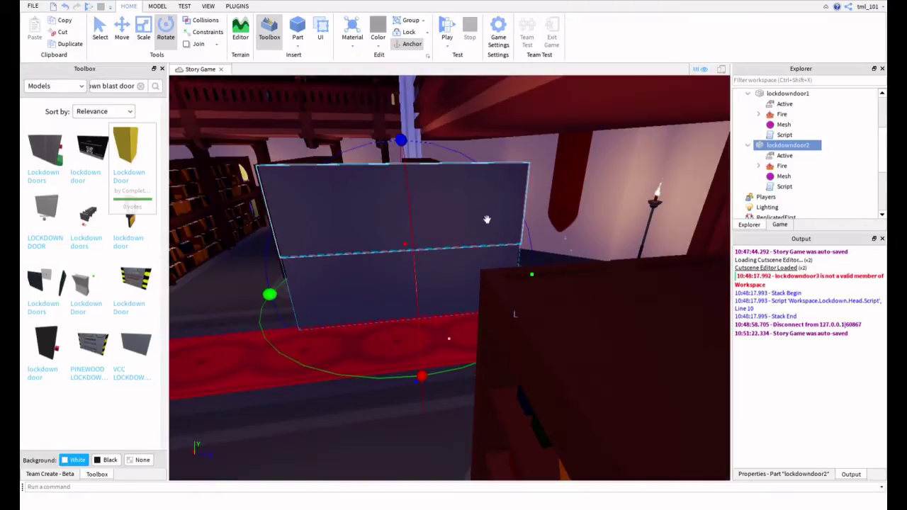
pyautogui.moveTo(487, 219); pyautogui.dragTo(464, 196, button='right')
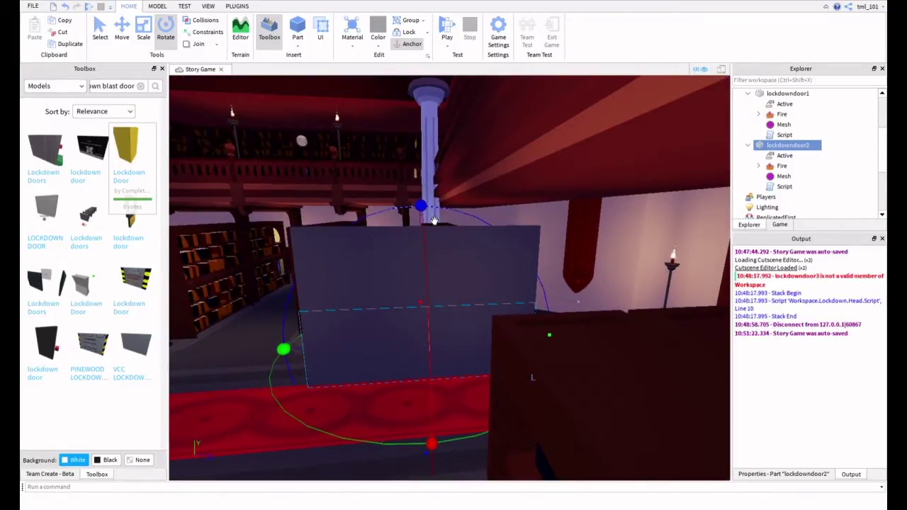
pyautogui.moveTo(422, 207); pyautogui.dragTo(438, 472)
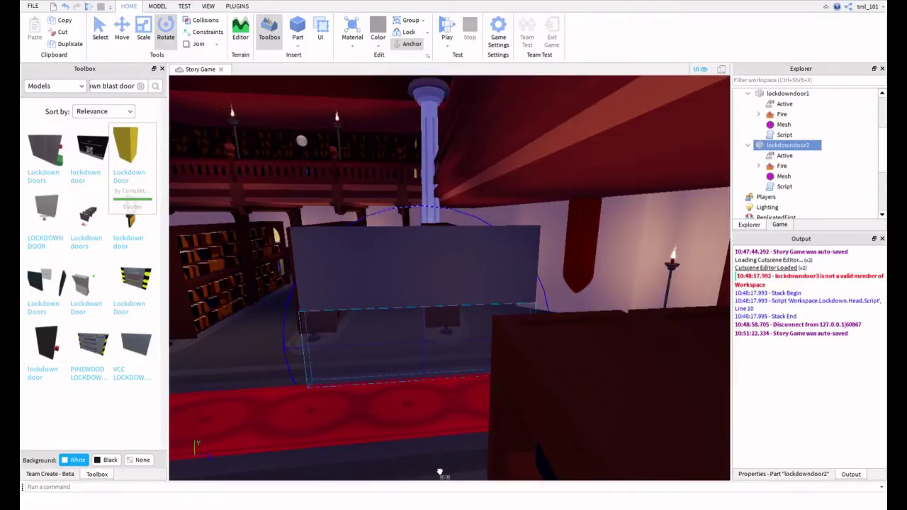
pyautogui.moveTo(440, 471); pyautogui.dragTo(439, 471)
# Examine the alignment of the two stacked door halves from the front and from their end.
pyautogui.press('w')
pyautogui.moveTo(439, 470); pyautogui.dragTo(325, 355, button='right')
pyautogui.press('s')
pyautogui.press('w')
pyautogui.scroll(-5, 437, 412)
pyautogui.press('w')
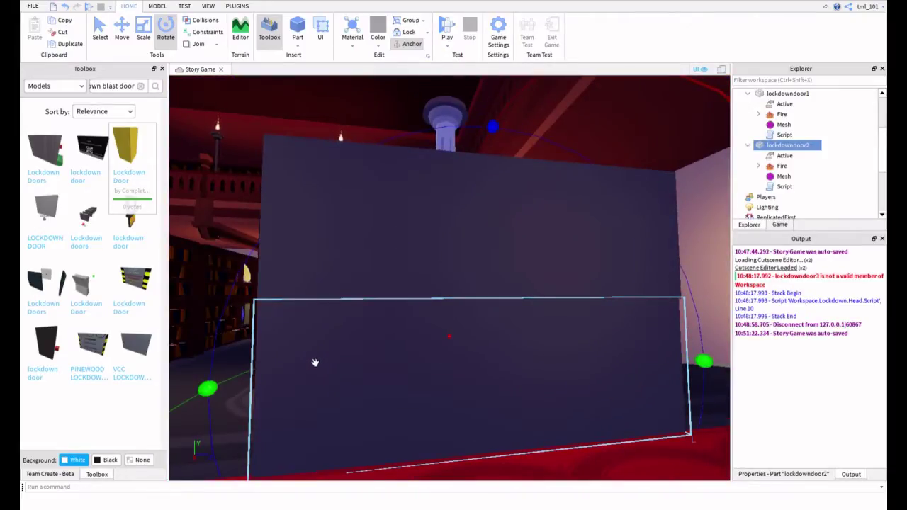
pyautogui.moveTo(316, 363); pyautogui.dragTo(230, 327, button='right')
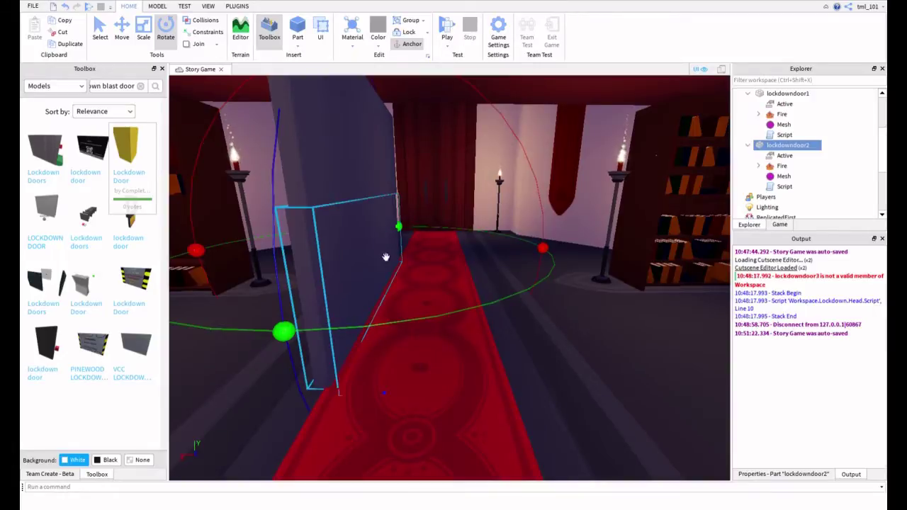
# Start a play test of the place and walk the character along the carpet toward the door halves.
pyautogui.moveTo(385, 257); pyautogui.dragTo(376, 261, button='right')
pyautogui.press('w')
pyautogui.press('w')
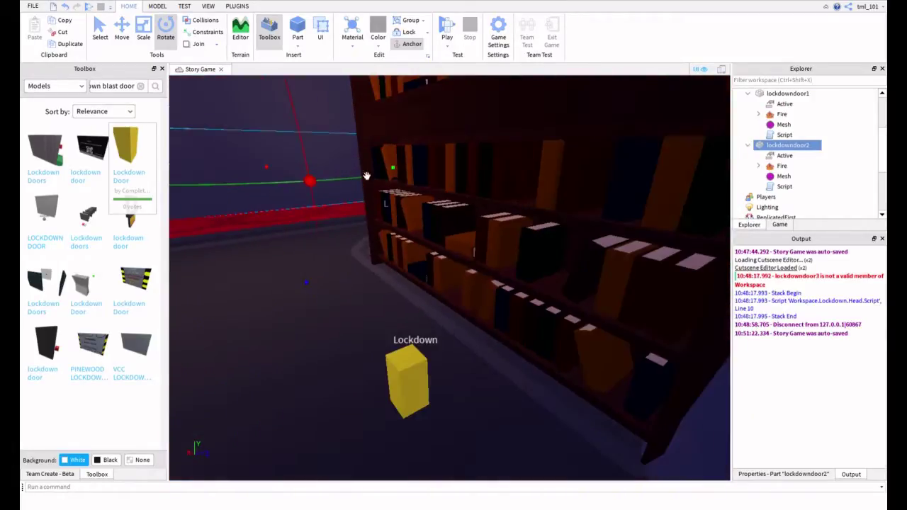
pyautogui.click(446, 29)
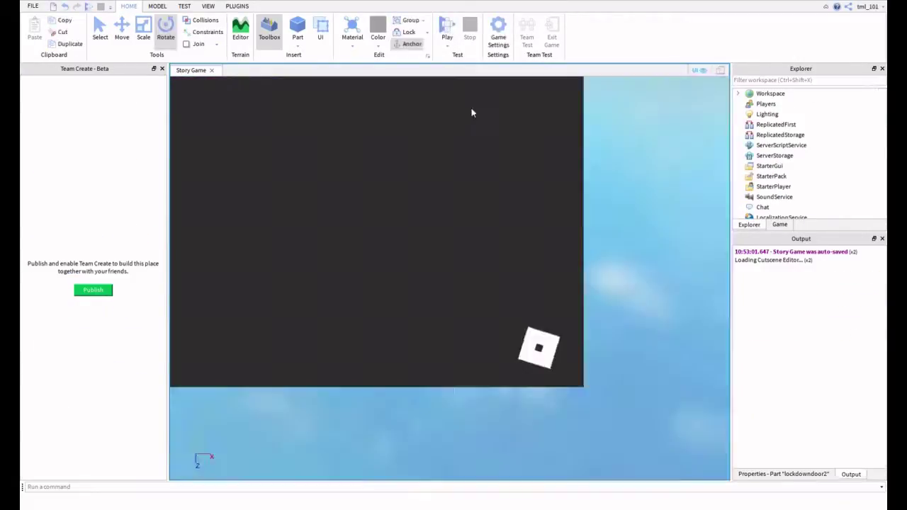
pyautogui.moveTo(452, 205); pyautogui.dragTo(452, 206, button='right')
pyautogui.press('w')
pyautogui.press('w')
pyautogui.scroll(-3, 452, 206)
pyautogui.scroll(6, 572, 216)
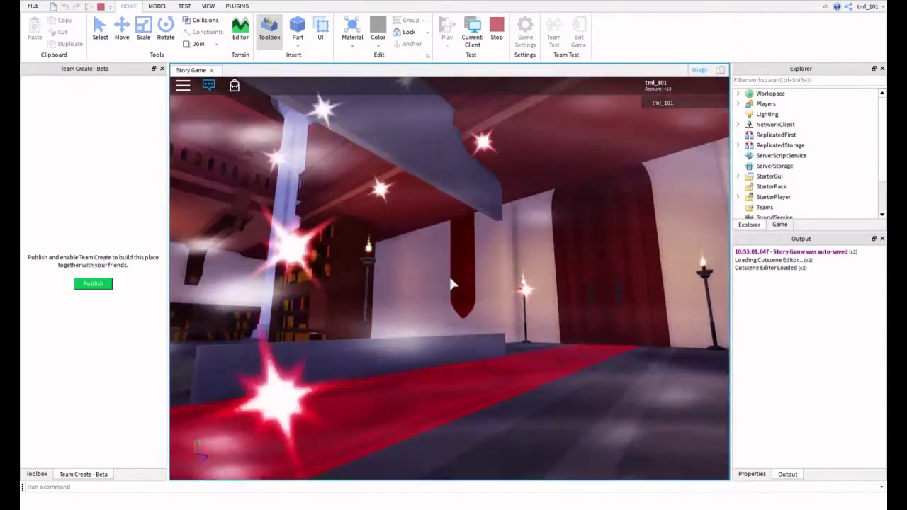
# Walk around the two door halves in first person and over to the yellow Lockdown block.
pyautogui.press('w')
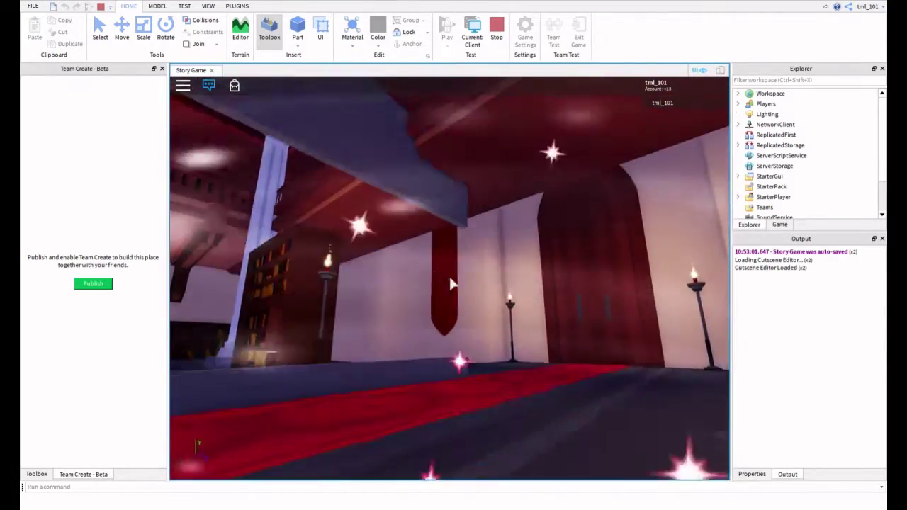
pyautogui.press('w')
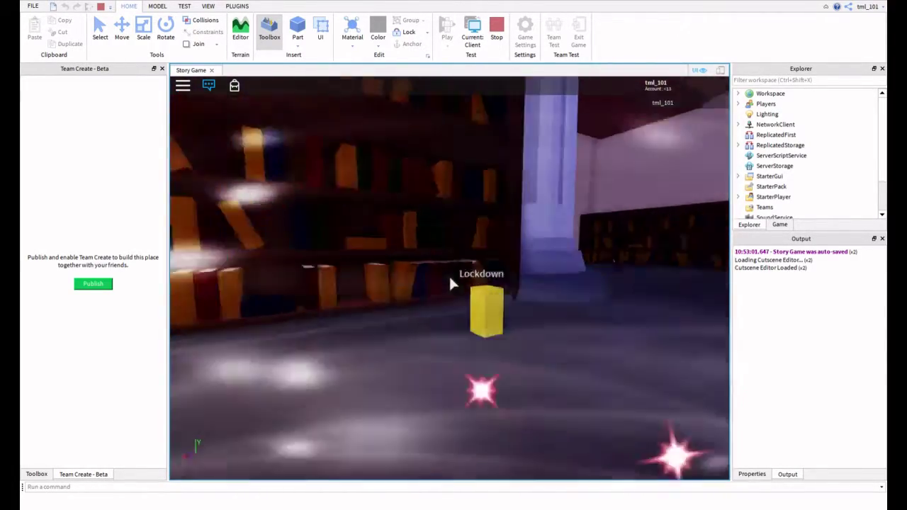
pyautogui.press('w')
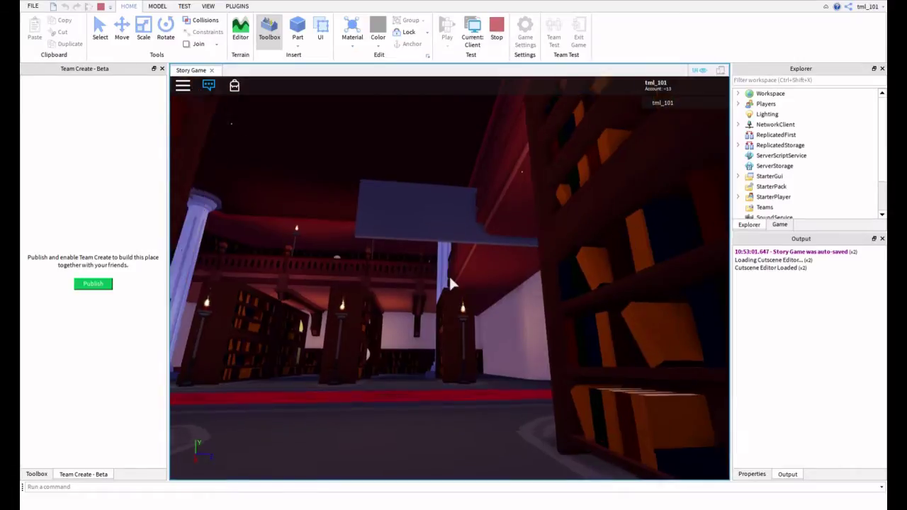
pyautogui.moveTo(452, 284); pyautogui.dragTo(453, 285, button='right')
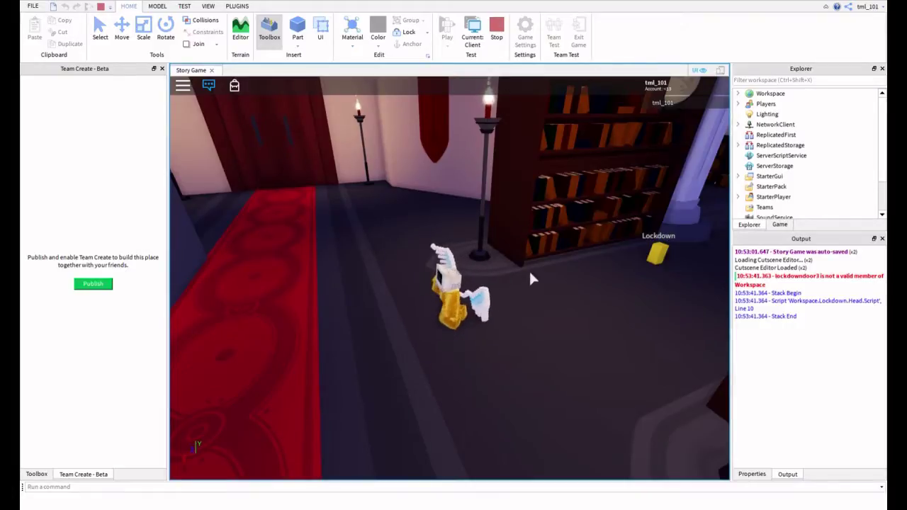
# Check the door across the carpet from beside the Lockdown block, and stop the play test.
pyautogui.moveTo(453, 245); pyautogui.dragTo(454, 244, button='right')
pyautogui.press('d')
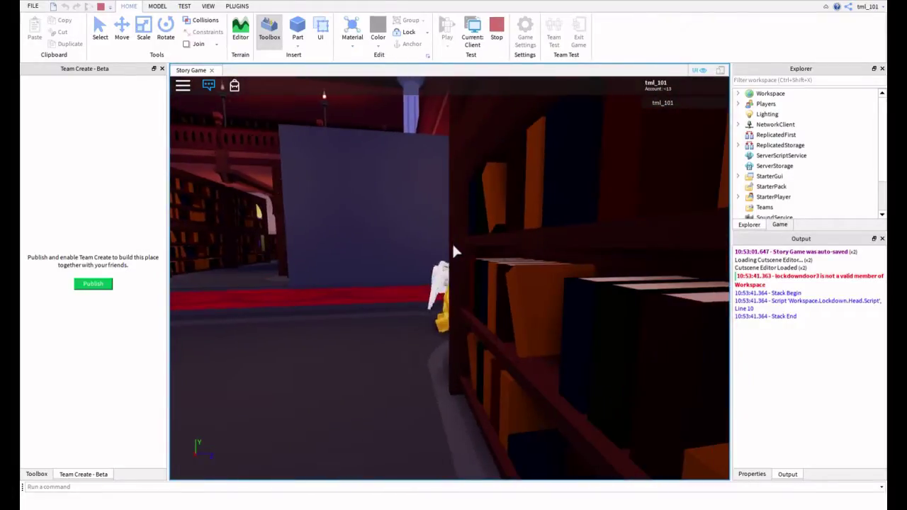
pyautogui.press('s')
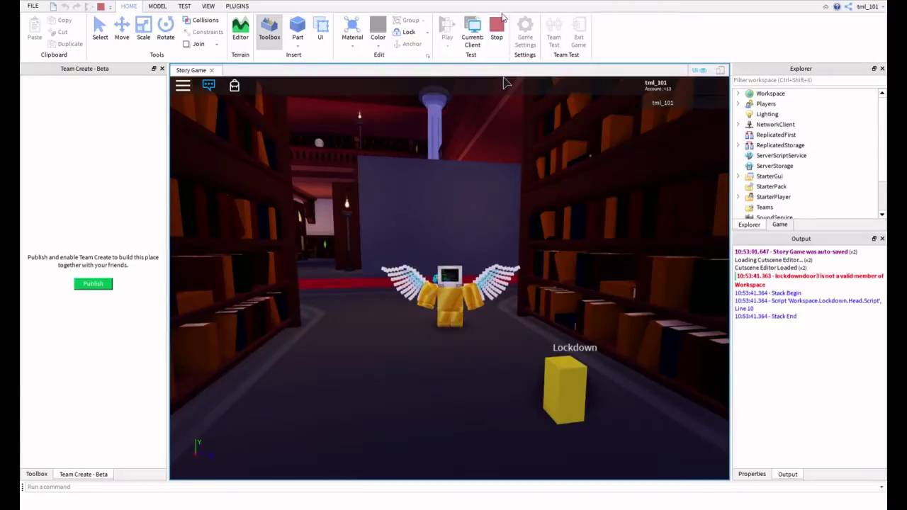
pyautogui.click(496, 31)
# Examine the seam and the ends of the two stacked door halves from the front and both sides.
pyautogui.press('f')
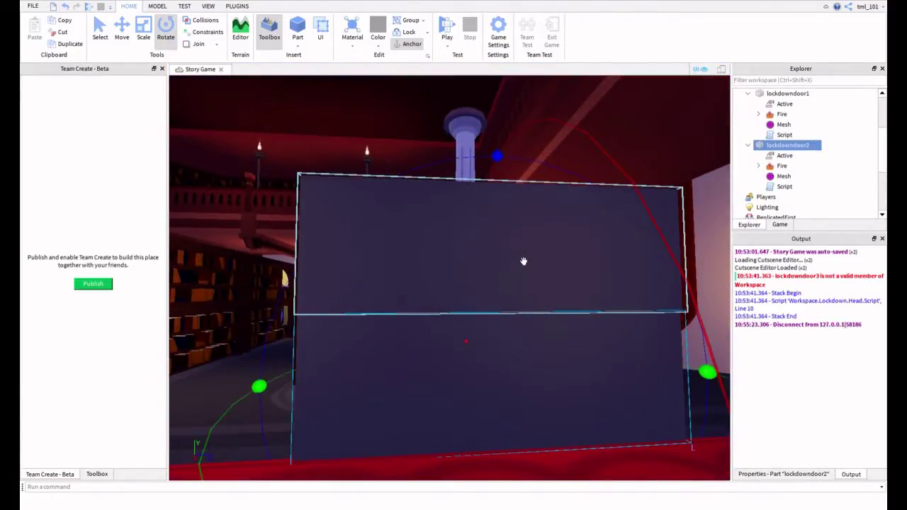
pyautogui.press('a')
pyautogui.press('a')
pyautogui.moveTo(531, 318); pyautogui.dragTo(533, 319, button='right')
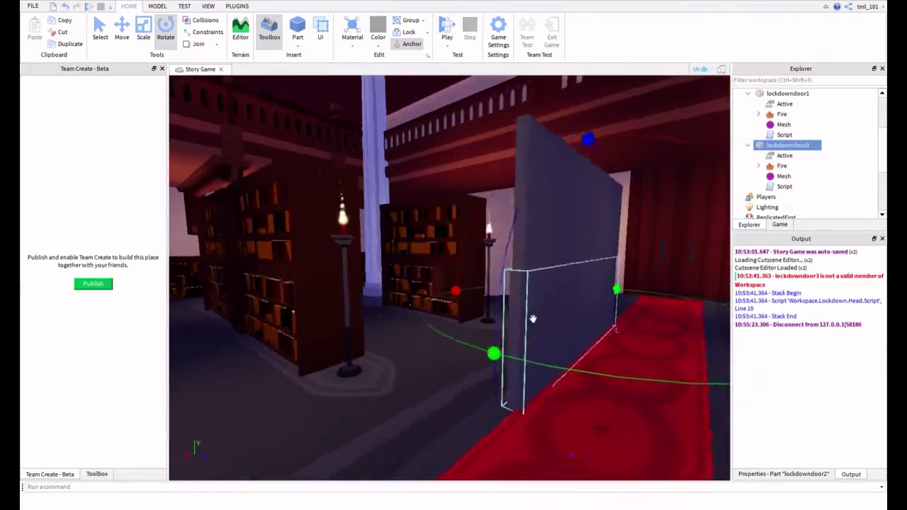
pyautogui.press('d')
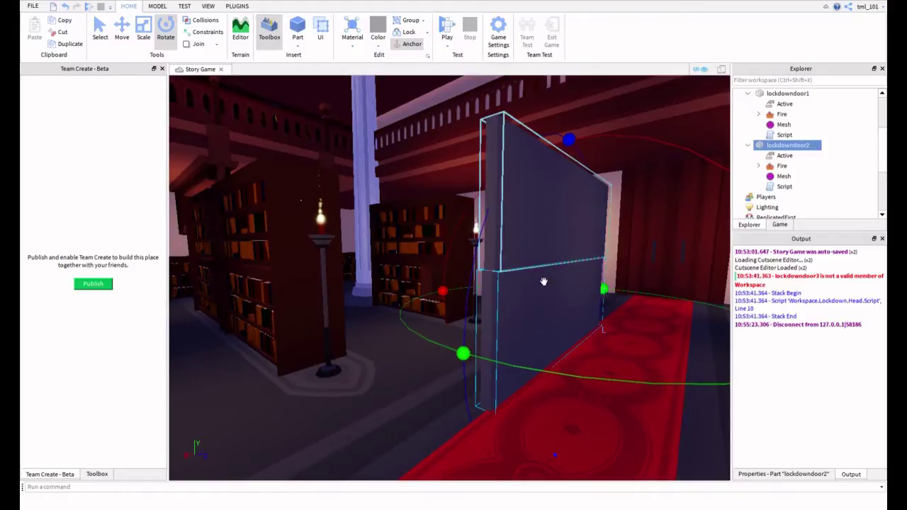
pyautogui.press('d')
pyautogui.press('w')
pyautogui.moveTo(543, 282); pyautogui.dragTo(539, 282, button='right')
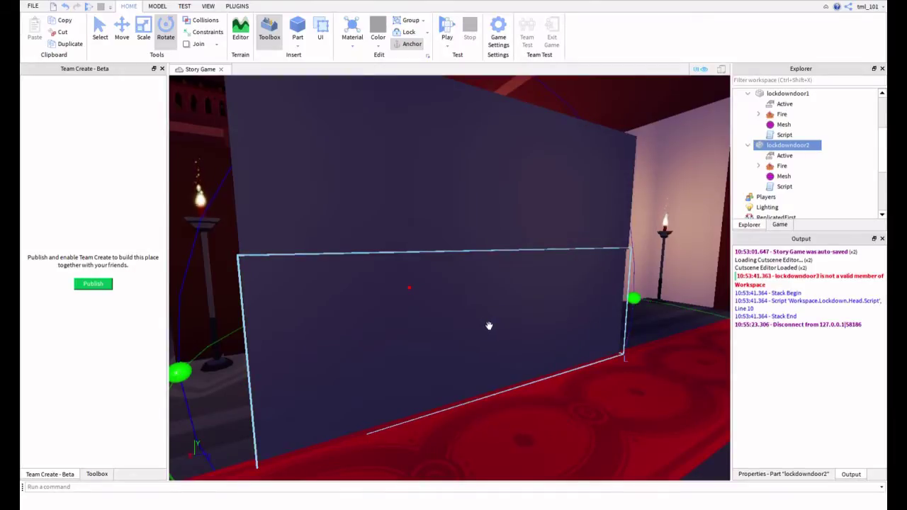
pyautogui.press('d')
pyautogui.moveTo(489, 326); pyautogui.dragTo(468, 314, button='right')
pyautogui.press('w')
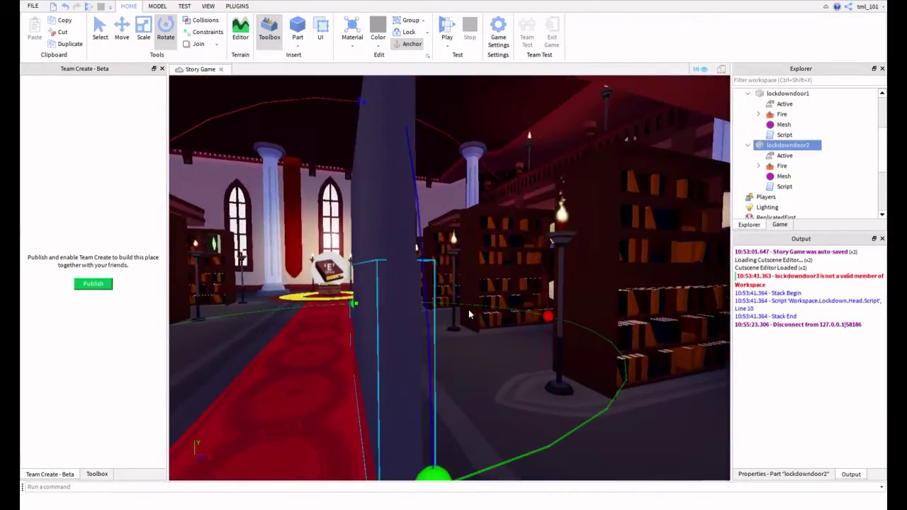
pyautogui.scroll(3, 469, 310)
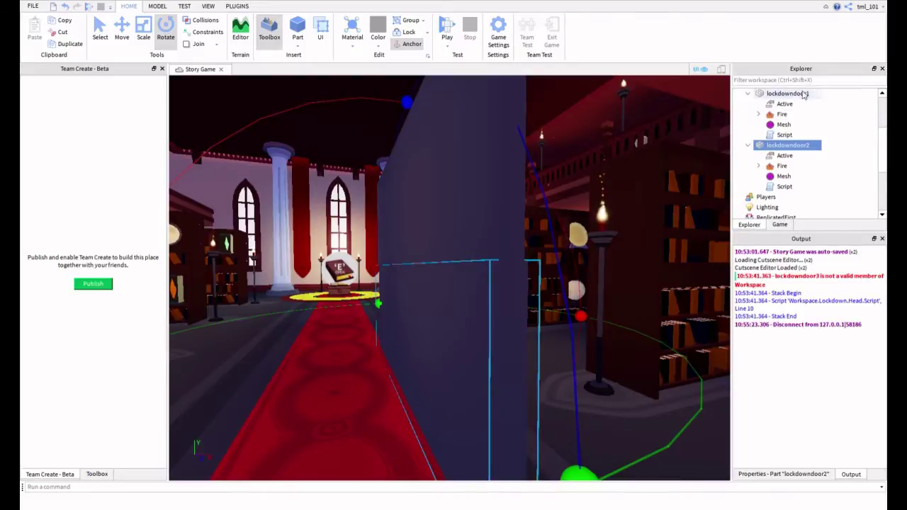
# Play-test the place again, checking the gap between the door halves from near the Lockdown block, and stop the test.
pyautogui.press('w')
pyautogui.moveTo(668, 207)
pyautogui.mouseDown(button='right')
pyautogui.moveTo(671, 228)
pyautogui.moveTo(659, 217)
pyautogui.mouseUp(button='right')
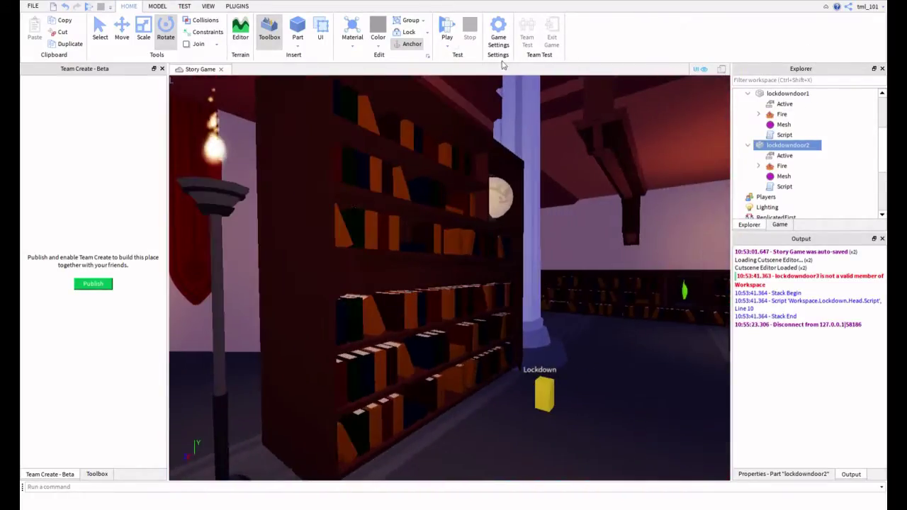
pyautogui.click(443, 25)
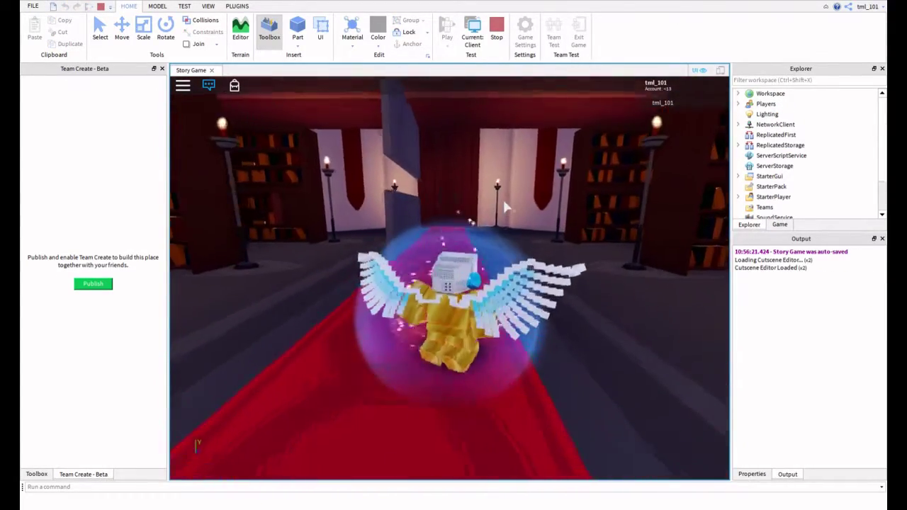
pyautogui.scroll(5, 503, 198)
pyautogui.press('w')
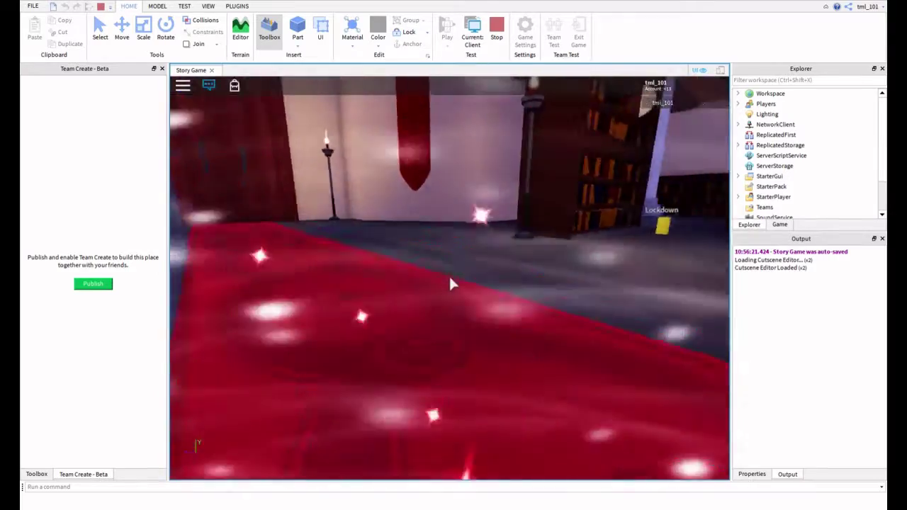
pyautogui.scroll(-5, 452, 284)
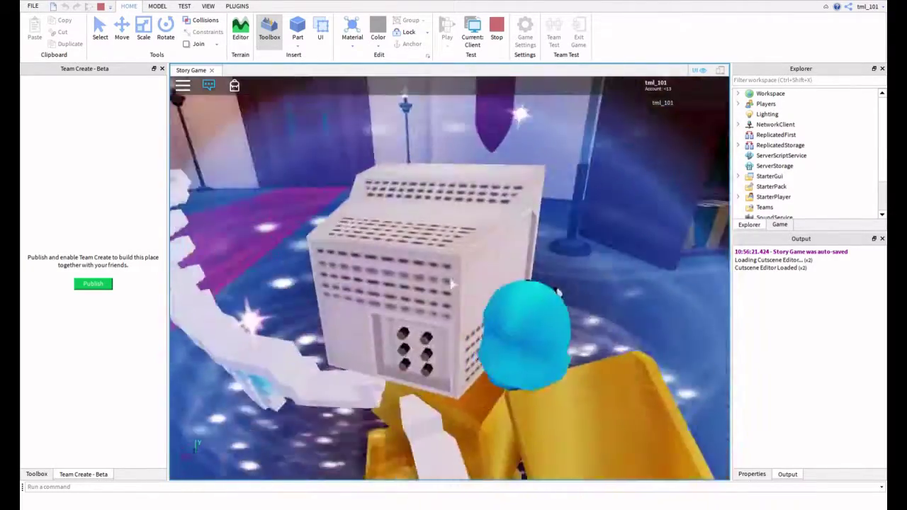
pyautogui.scroll(-3, 452, 284)
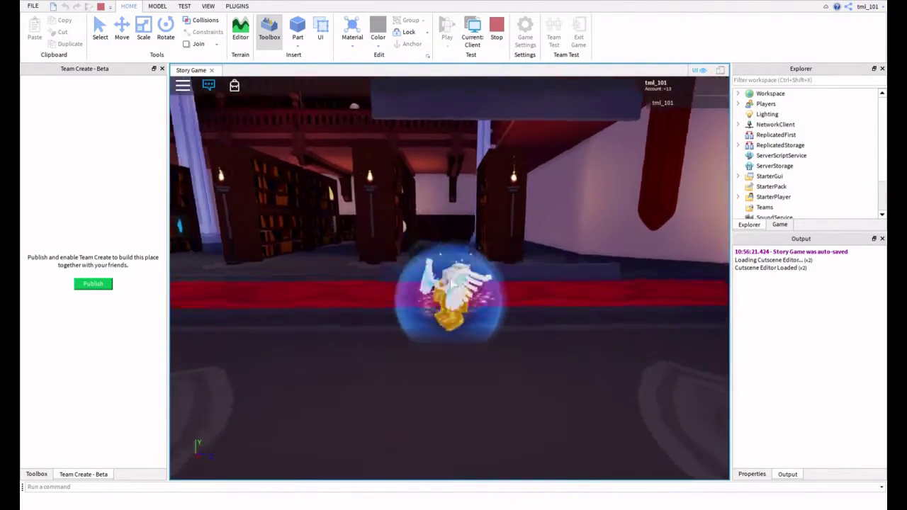
pyautogui.scroll(4, 452, 284)
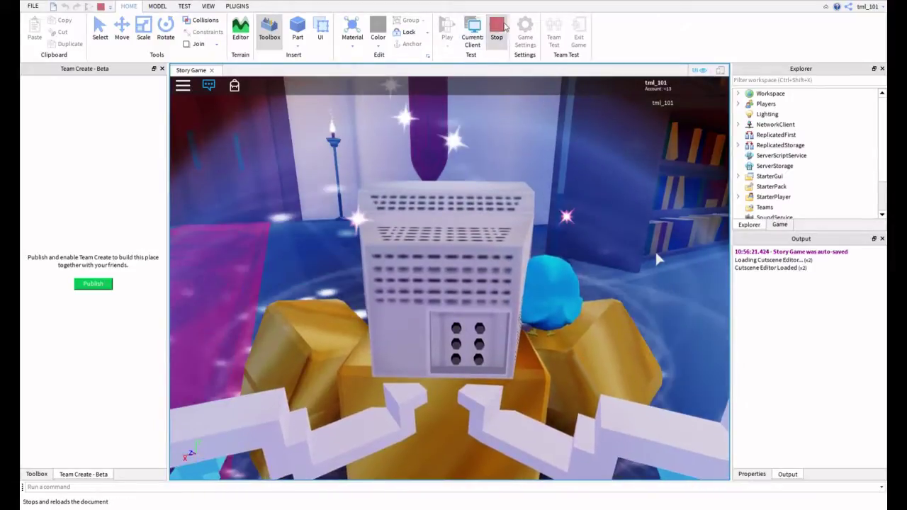
pyautogui.click(496, 32)
# Move the Lockdown model from beside the bookshelf to the floor next to the carpet, facing the door.
pyautogui.press('s')
pyautogui.moveTo(586, 184); pyautogui.dragTo(552, 287, button='right')
pyautogui.press('w')
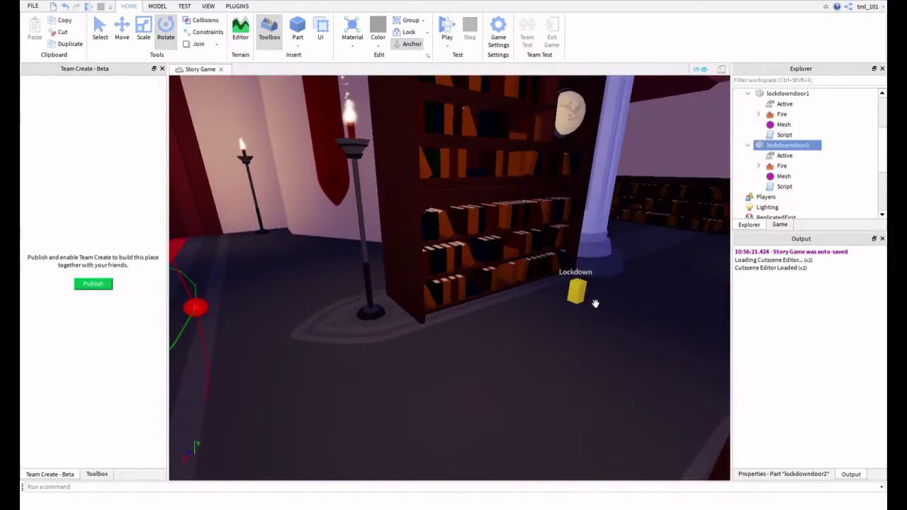
pyautogui.click(595, 304)
pyautogui.scroll(10, 532, 336)
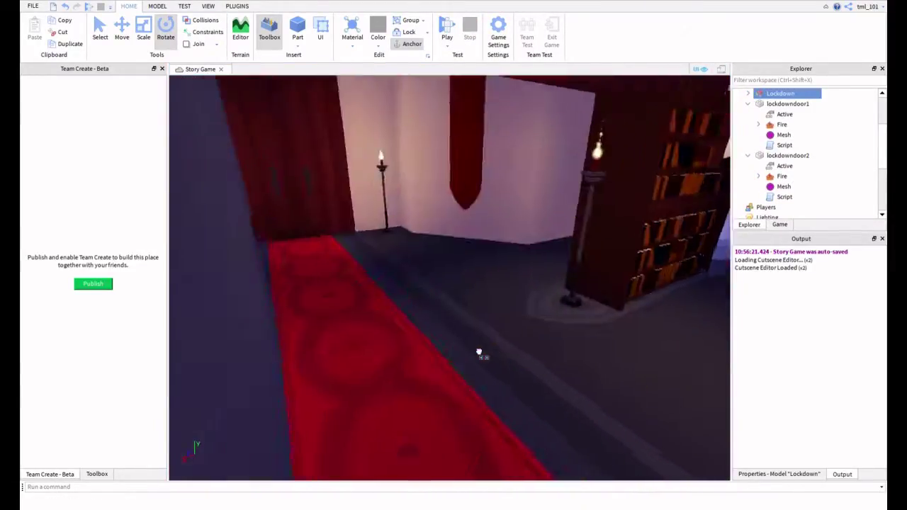
pyautogui.scroll(-10, 479, 352)
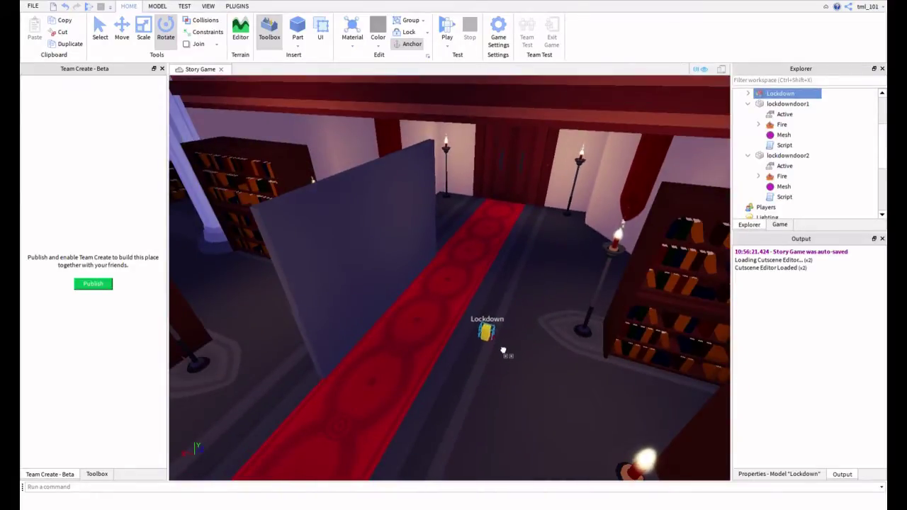
# Play-test the place with the Lockdown block in its new spot, walking across the carpet past the doorway, and end the test.
pyautogui.press('w')
pyautogui.press('a')
pyautogui.moveTo(476, 262); pyautogui.dragTo(492, 275, button='right')
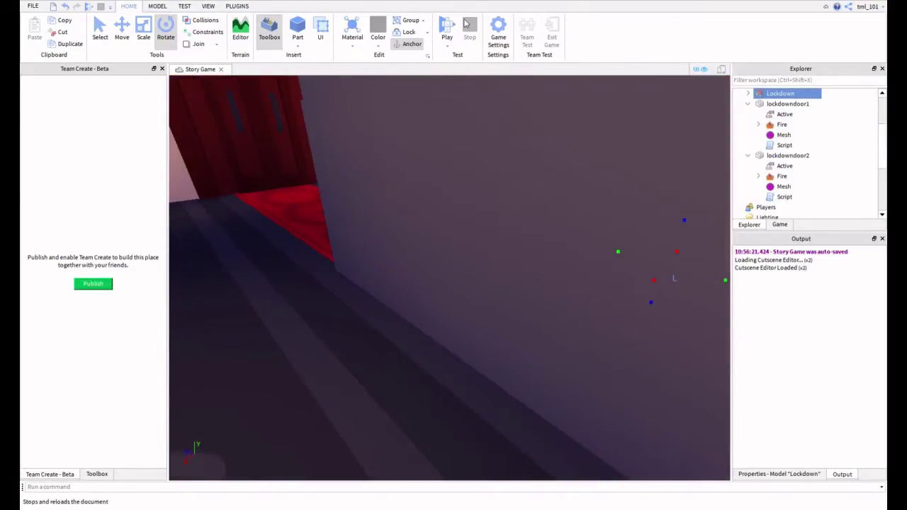
pyautogui.click(448, 28)
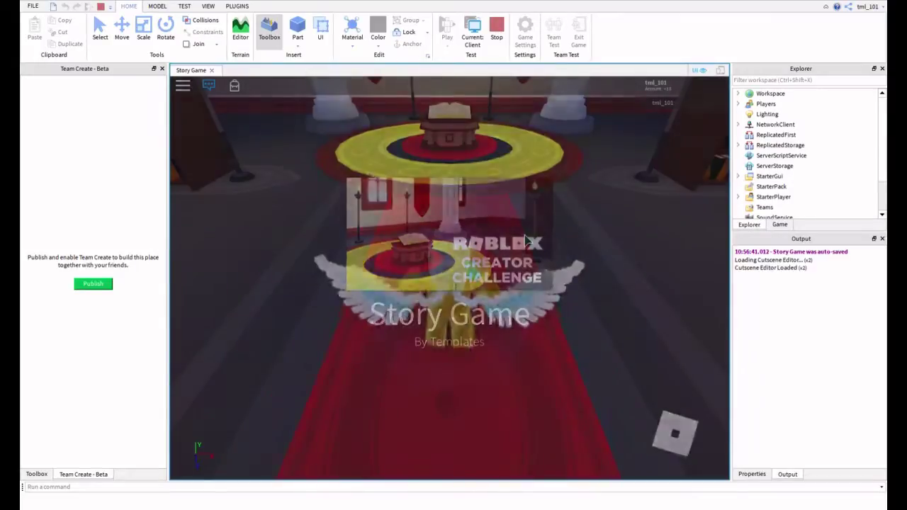
pyautogui.press('w')
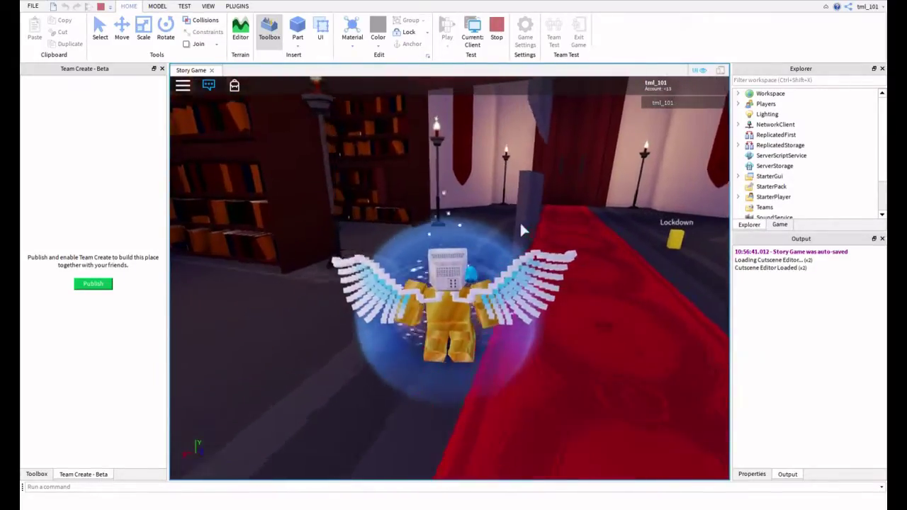
pyautogui.press('w')
pyautogui.moveTo(521, 225); pyautogui.dragTo(521, 225, button='right')
pyautogui.scroll(-5, 521, 224)
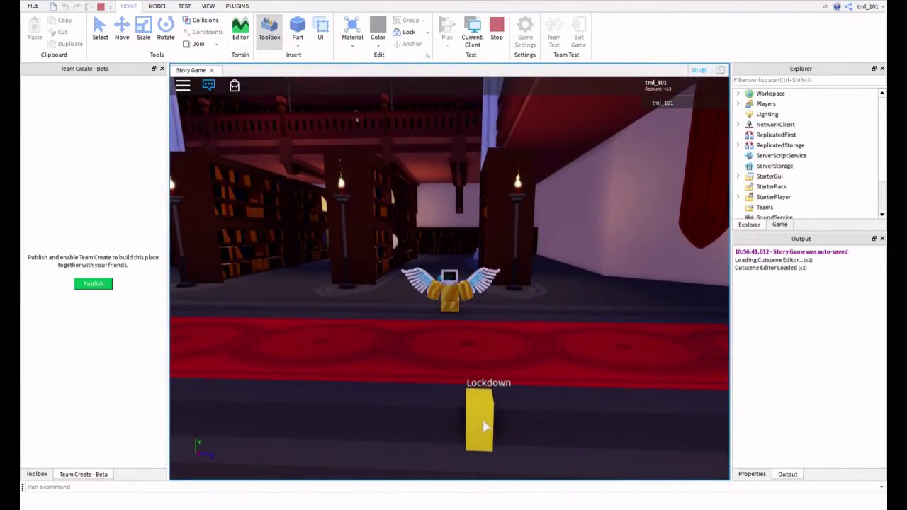
pyautogui.press('s')
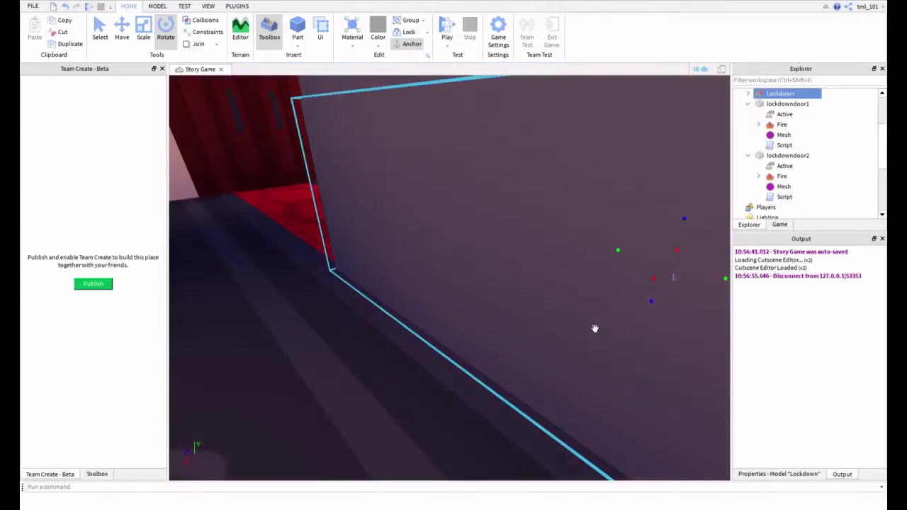
# Start a Play Here test behind the door and look over its lower half toward the Lockdown block.
pyautogui.moveTo(588, 328); pyautogui.dragTo(593, 328, button='right')
pyautogui.moveTo(440, 240); pyautogui.dragTo(361, 263)
pyautogui.moveTo(359, 260); pyautogui.dragTo(366, 222, button='right')
pyautogui.click(447, 32)
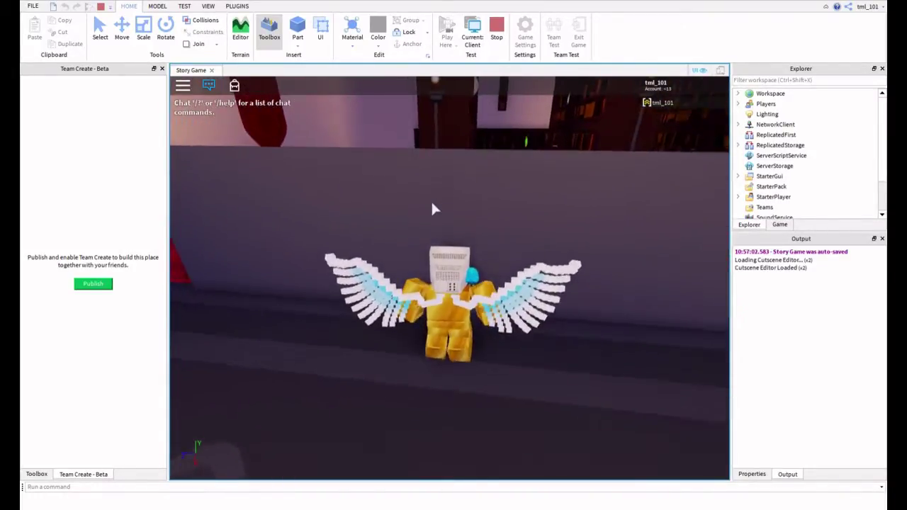
pyautogui.moveTo(432, 204); pyautogui.dragTo(433, 203, button='right')
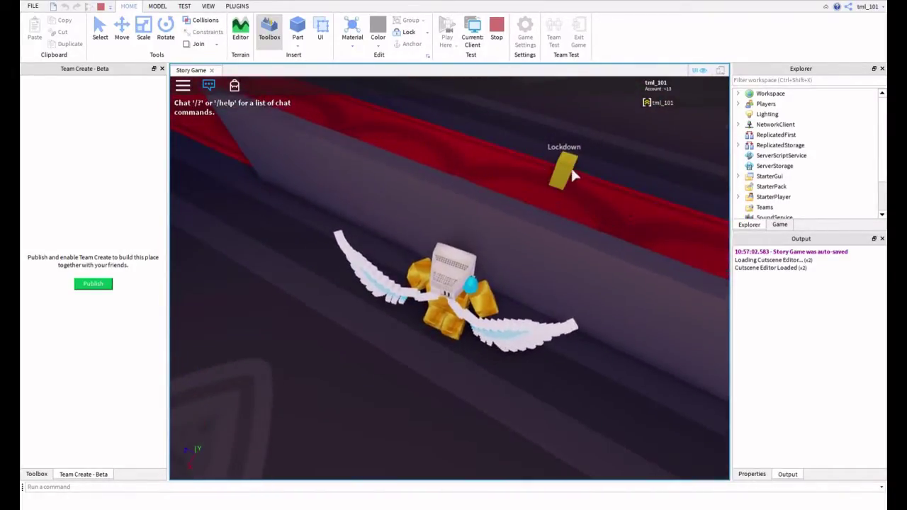